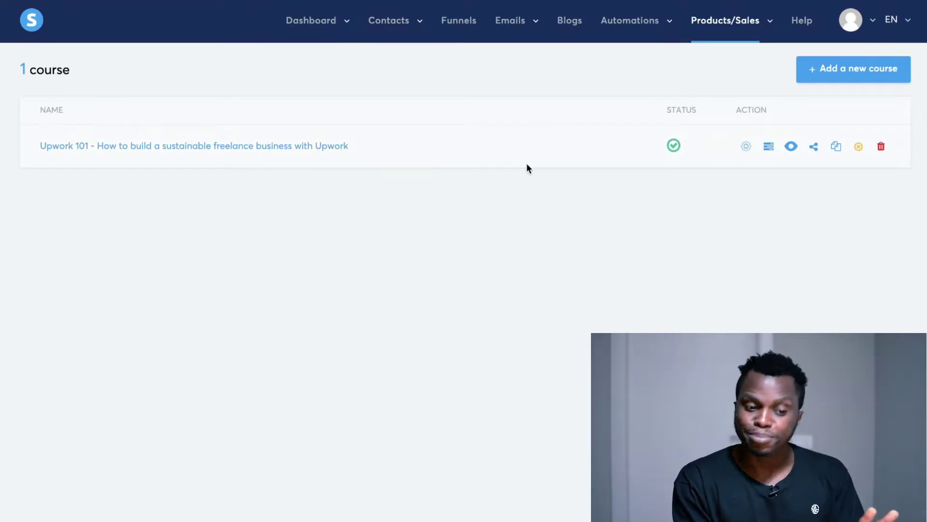
# Step: Start a new course and name it Systeme test Course
pyautogui.click(857, 77)
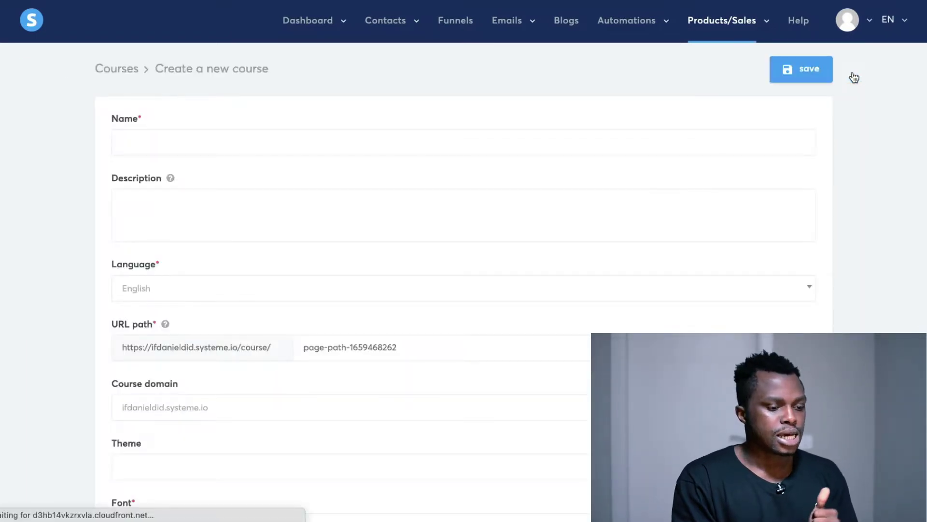
pyautogui.scroll(-1, 271, 260)
pyautogui.scroll(1, 271, 262)
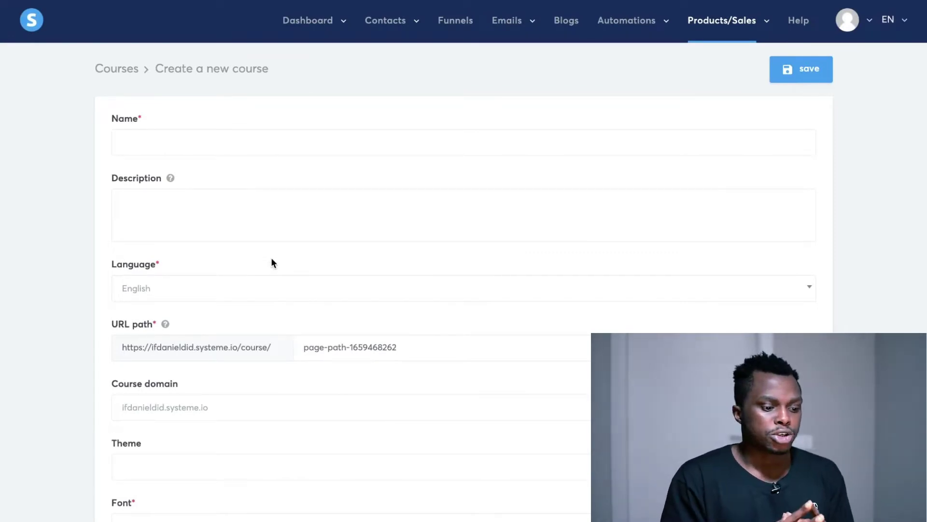
pyautogui.scroll(-5, 272, 262)
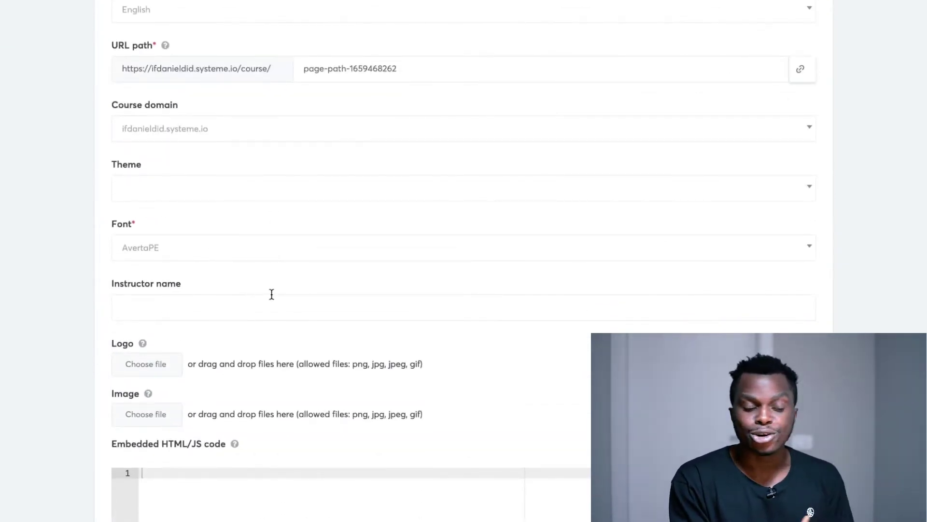
pyautogui.scroll(-1, 272, 294)
pyautogui.scroll(6, 271, 298)
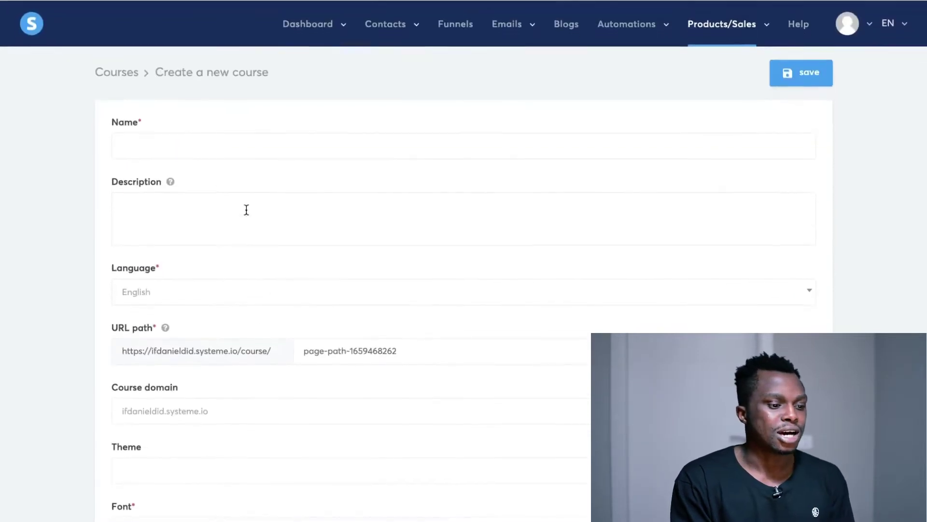
pyautogui.click(213, 145)
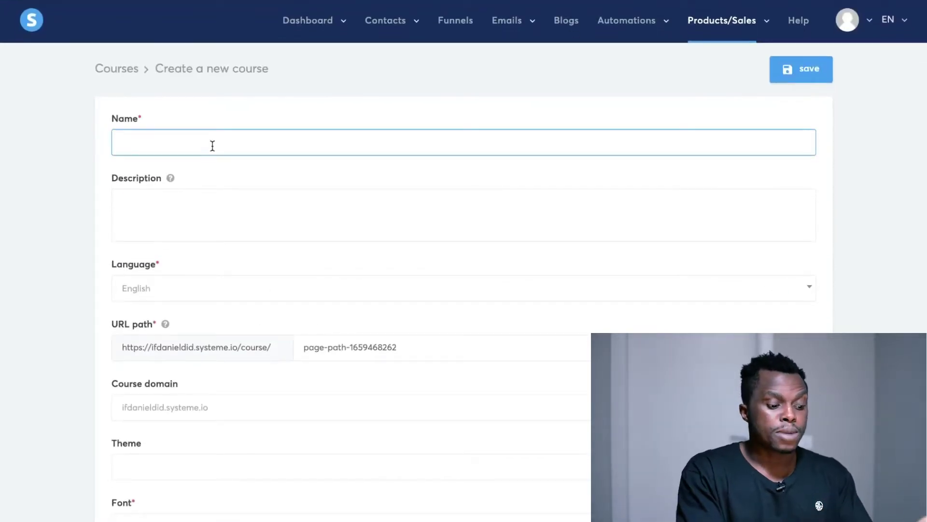
pyautogui.write('Syste')
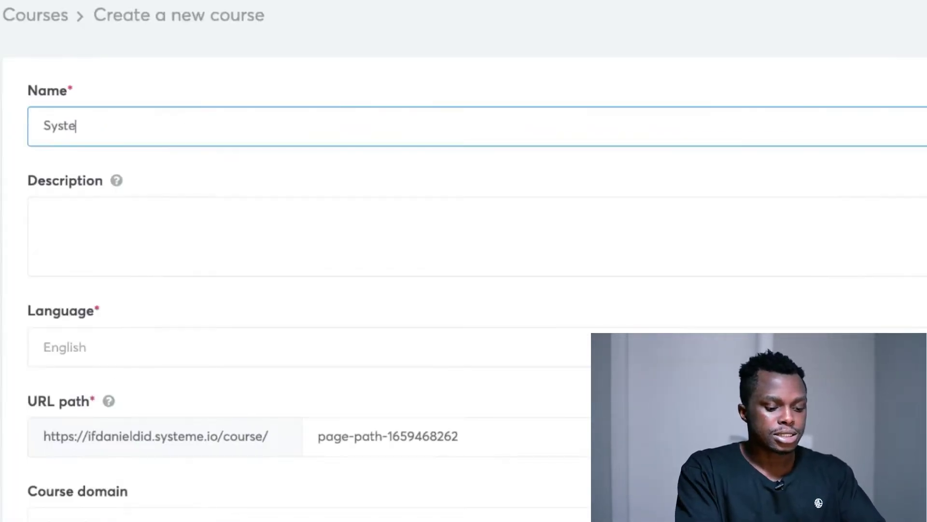
pyautogui.write('me test Course')
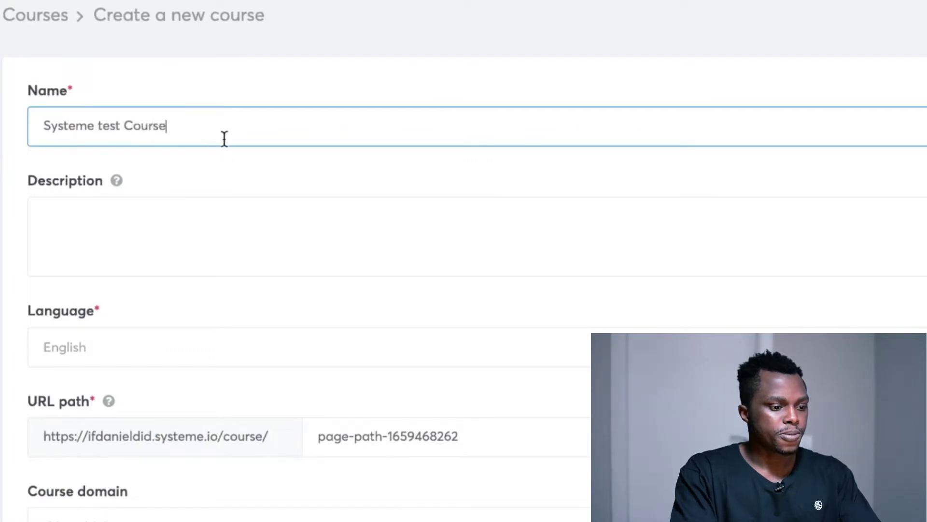
# Step: Enter the course description "A course to show you how to host a course on systeme"
pyautogui.click(178, 250)
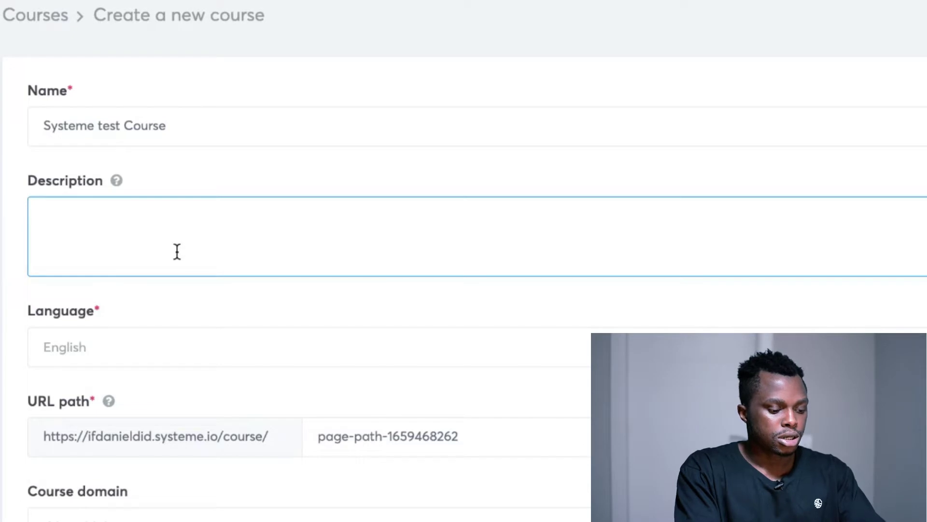
pyautogui.write('A course to show ypou how to')
pyautogui.click(161, 219)
pyautogui.press('BackSpace')
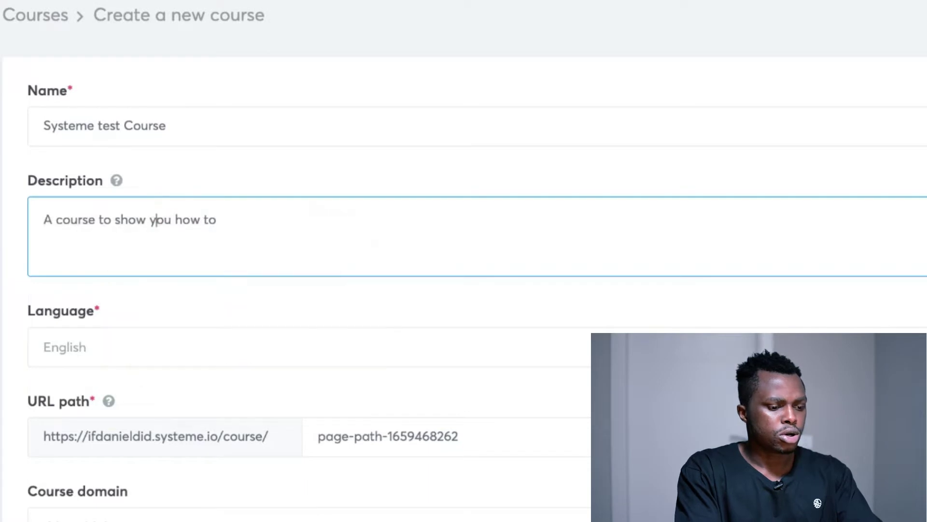
pyautogui.click(331, 228)
pyautogui.write('hos')
pyautogui.write('ts')
pyautogui.write('a course')
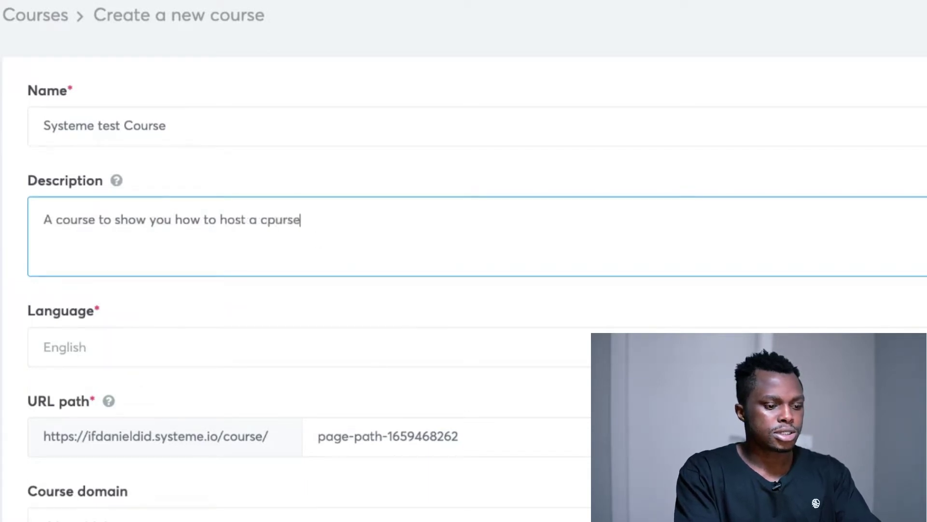
pyautogui.press('BackSpace')
pyautogui.write('e on')
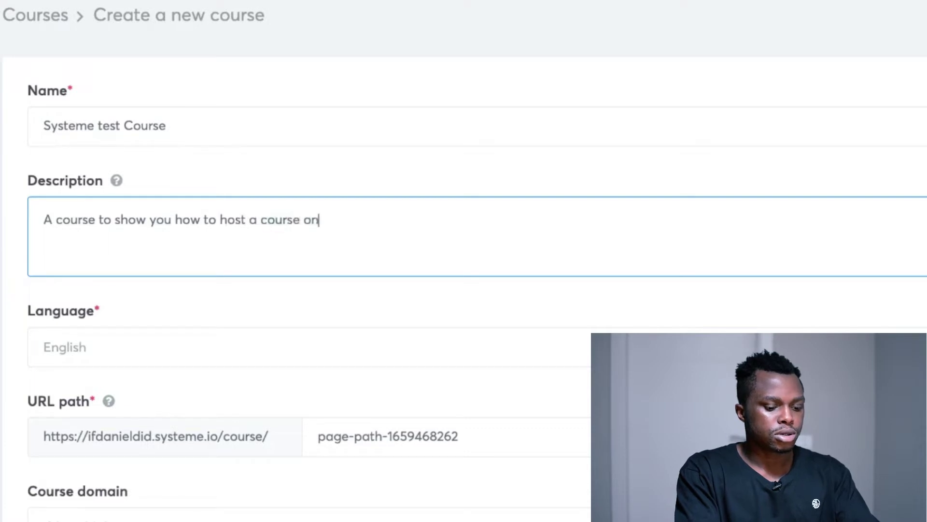
pyautogui.write(' systeme')
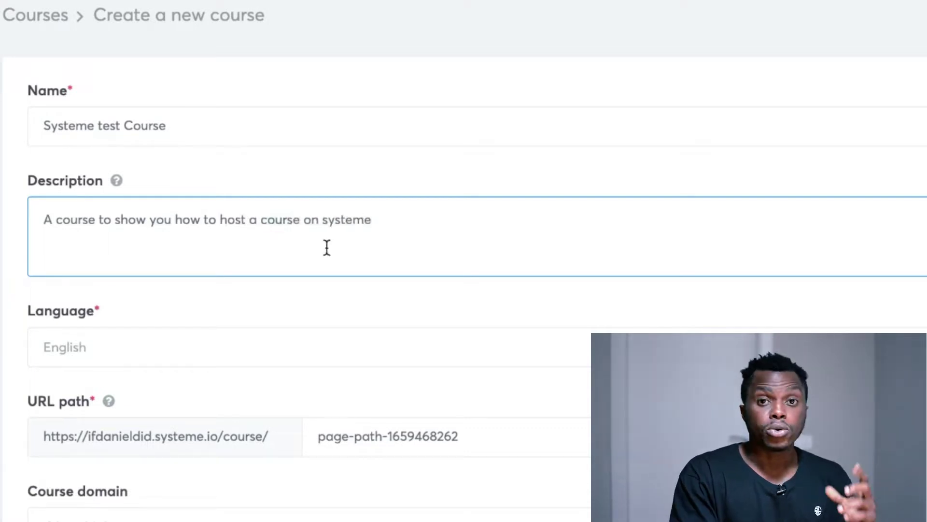
# Step: Replace the course's default URL path with systeme
pyautogui.click(178, 366)
pyautogui.click(179, 365)
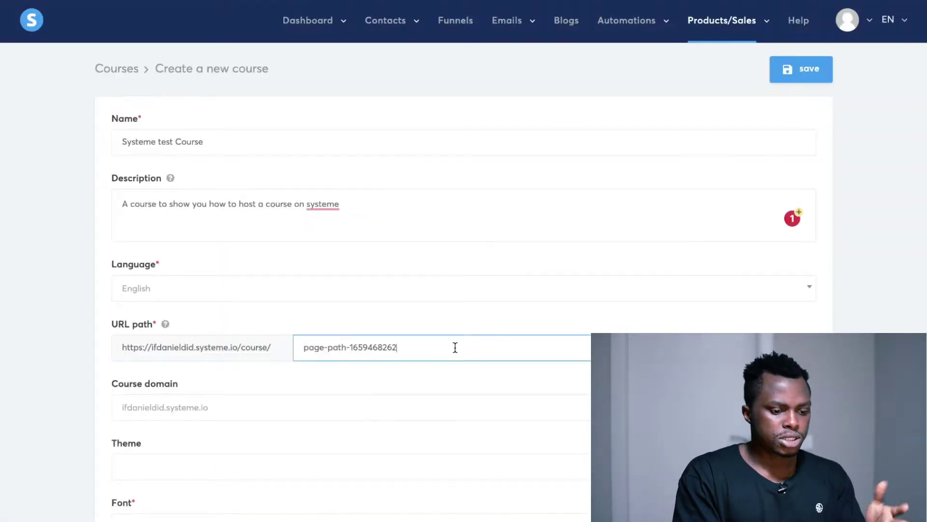
pyautogui.click(549, 435)
pyautogui.click(512, 365)
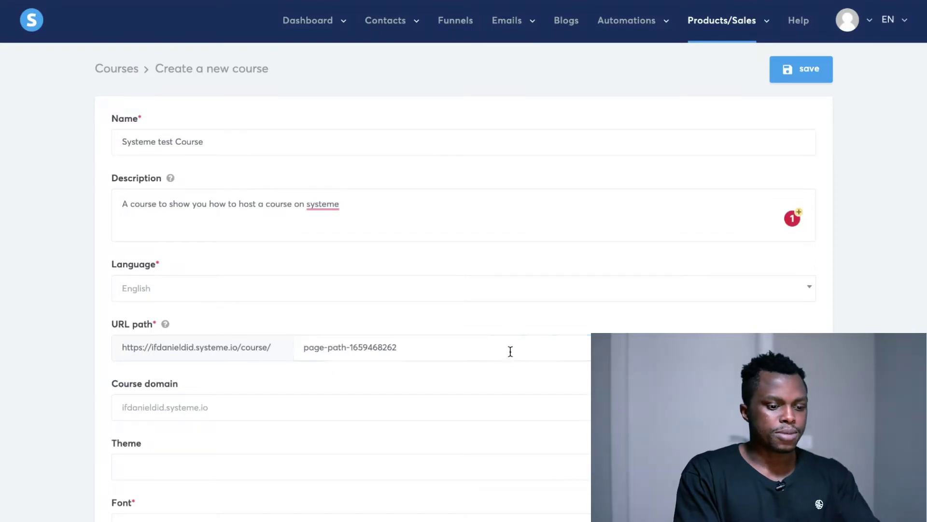
pyautogui.tripleClick(509, 348)
pyautogui.write('s')
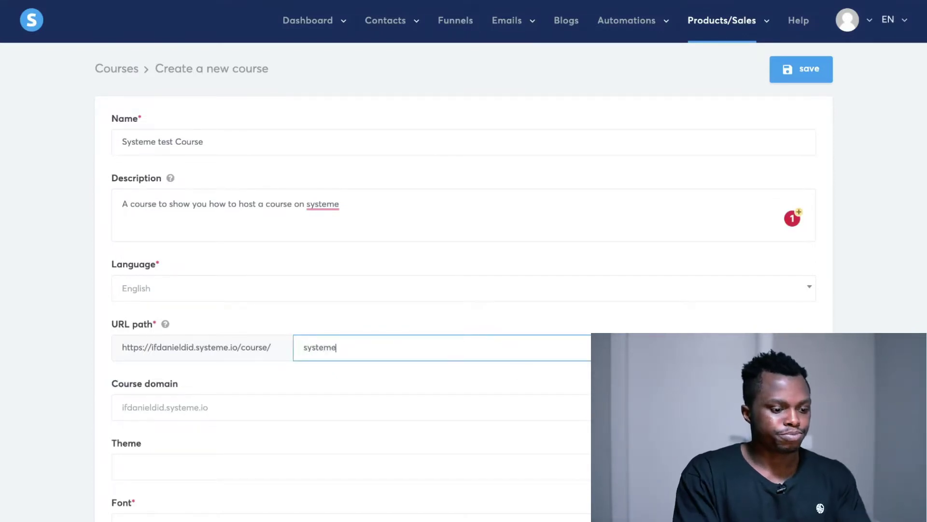
pyautogui.write('ysteme')
pyautogui.click(366, 407)
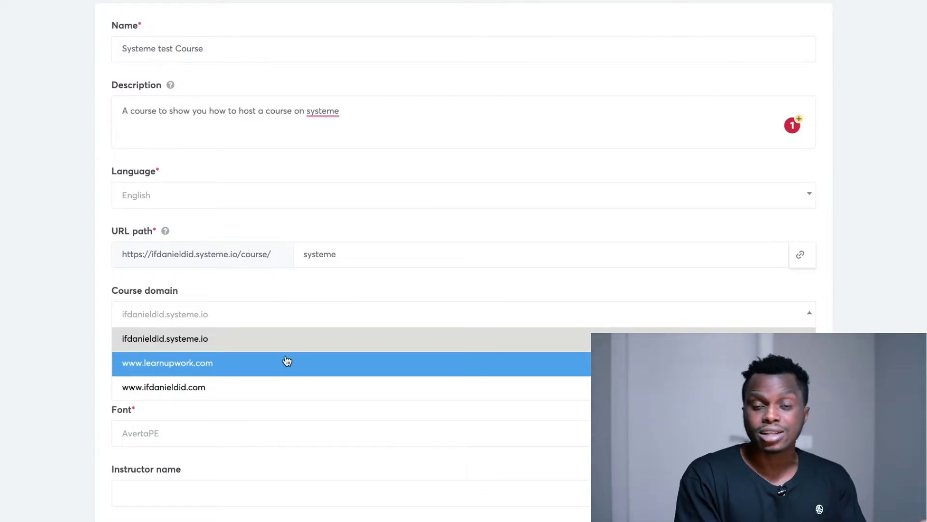
pyautogui.click(198, 387)
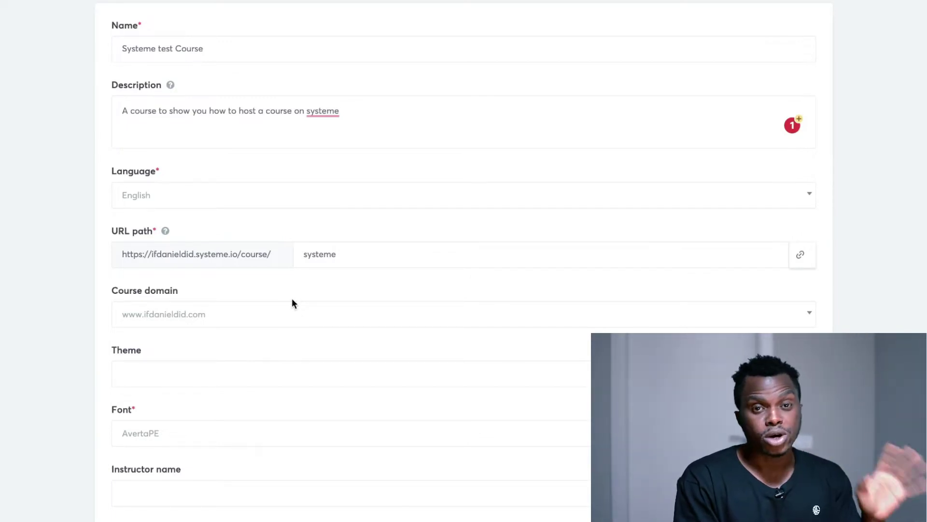
pyautogui.scroll(-1, 208, 375)
pyautogui.click(224, 308)
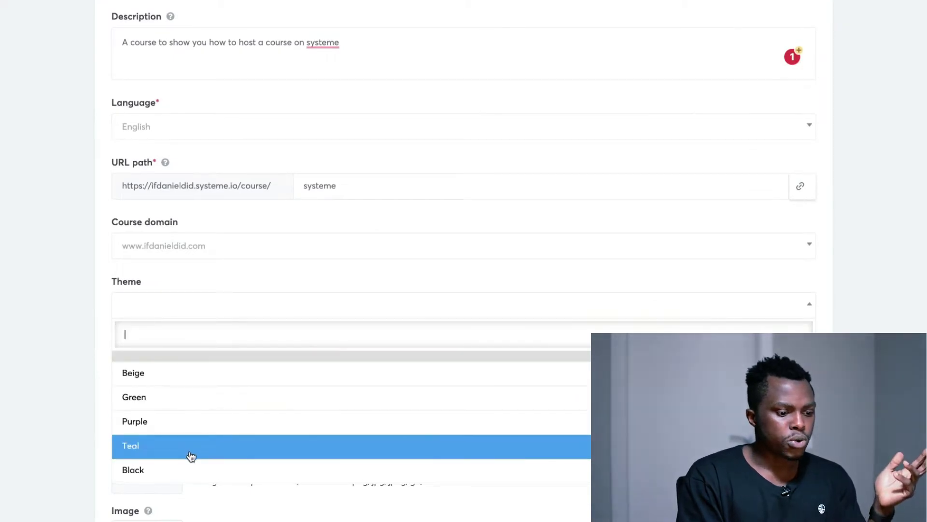
pyautogui.click(193, 379)
# Step: Link the course's sales page to the Upwork101 funnel with the Learn Upwork step, and save the course
pyautogui.scroll(-2, 201, 396)
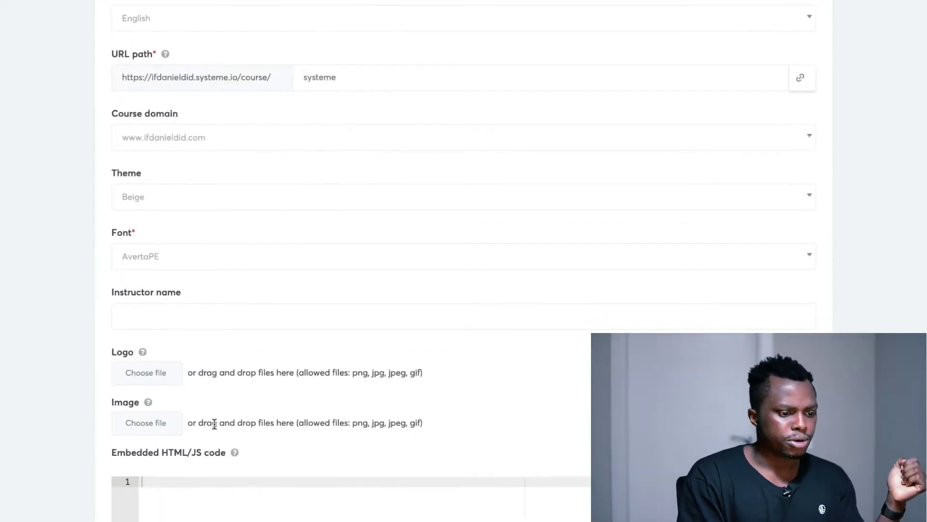
pyautogui.scroll(-4, 229, 234)
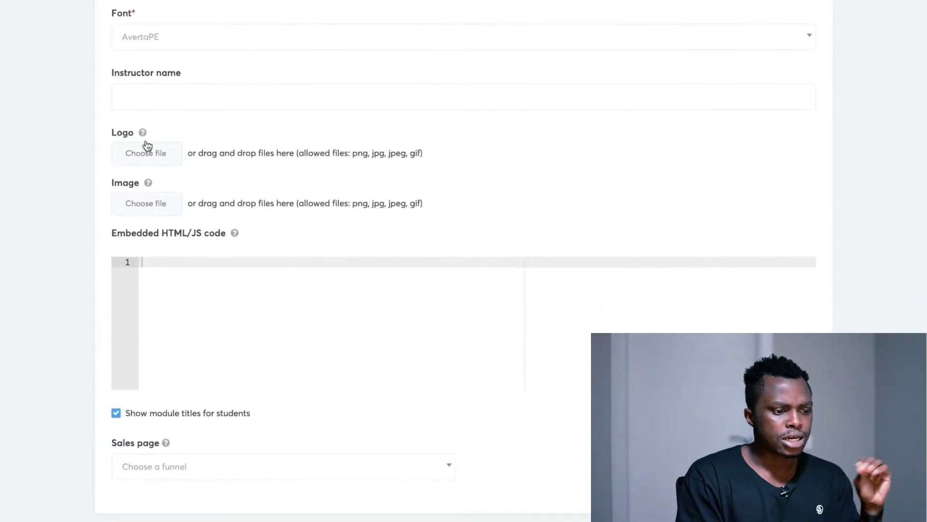
pyautogui.scroll(-1, 238, 416)
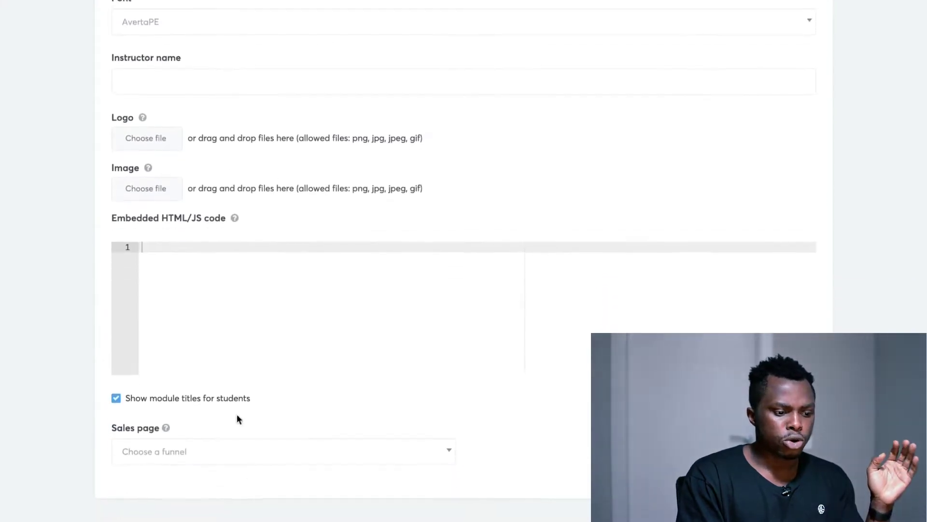
pyautogui.click(280, 469)
pyautogui.click(531, 349)
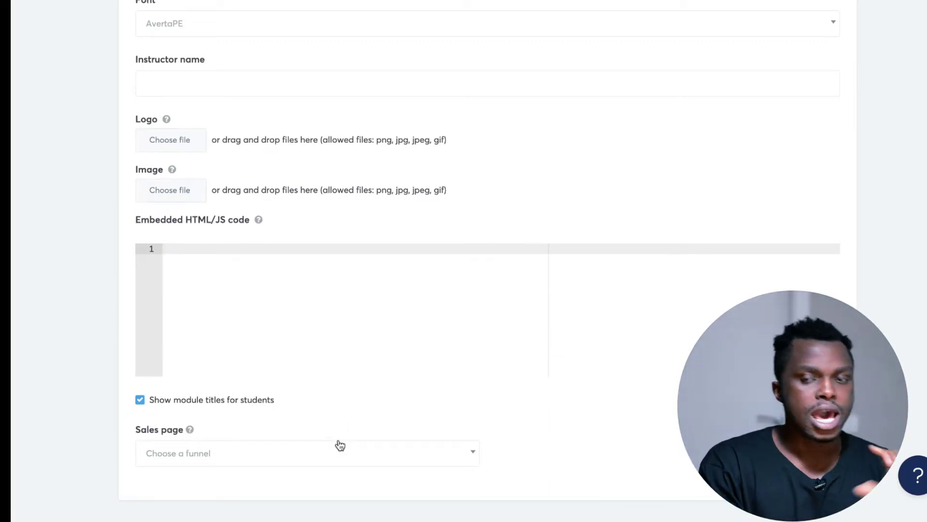
pyautogui.click(337, 449)
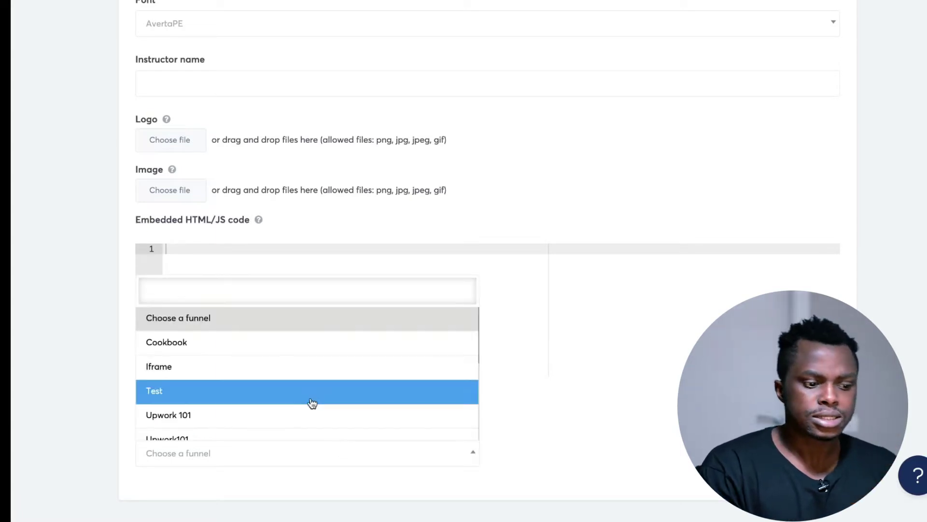
pyautogui.scroll(-5, 313, 404)
pyautogui.scroll(2, 311, 402)
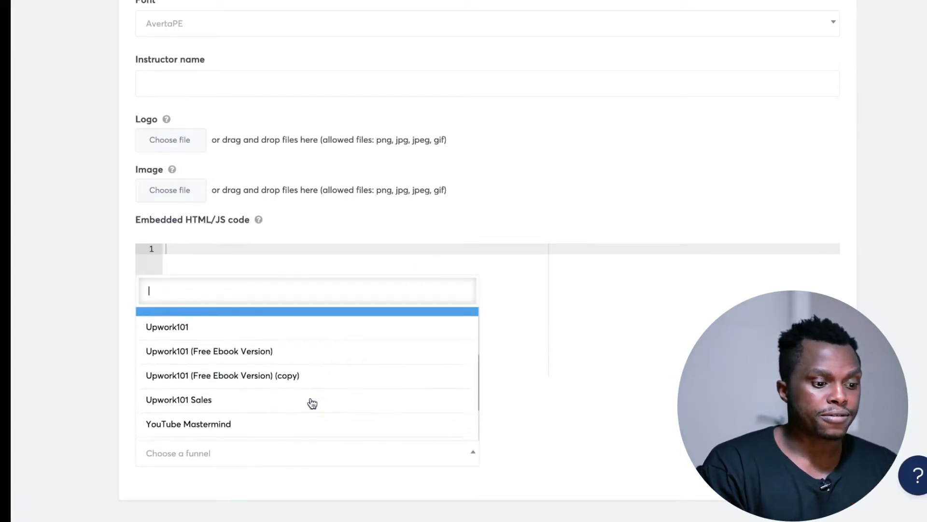
pyautogui.click(256, 336)
pyautogui.click(628, 453)
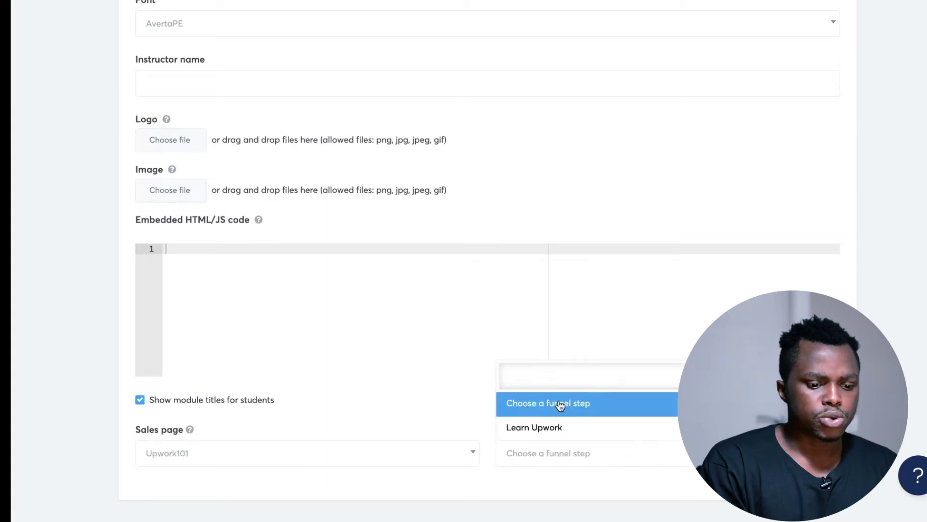
pyautogui.click(560, 426)
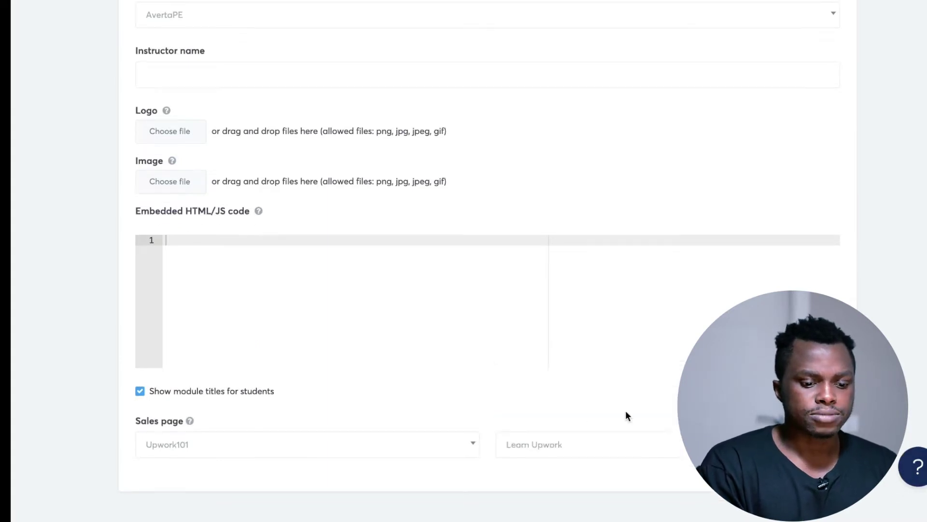
pyautogui.scroll(10, 625, 410)
pyautogui.click(822, 78)
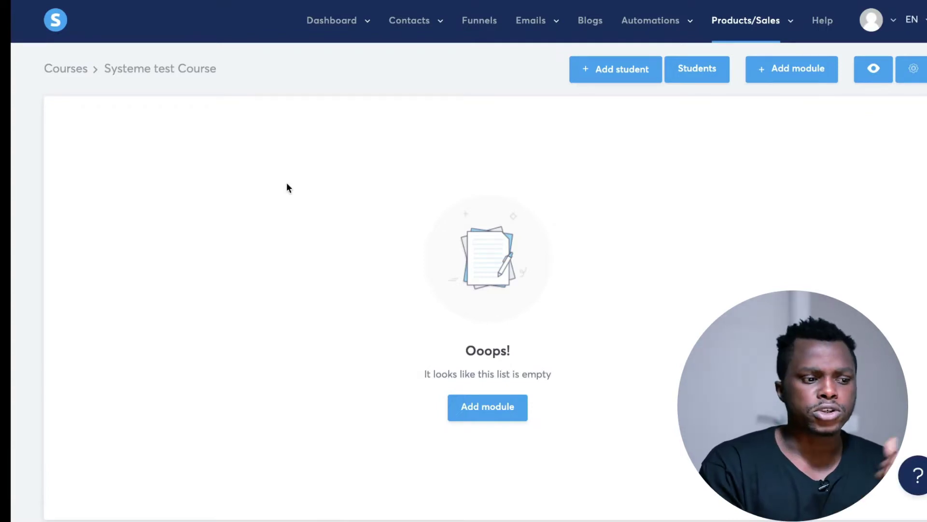
# Step: Add a module named Module 1 to the Systeme test Course
pyautogui.click(795, 68)
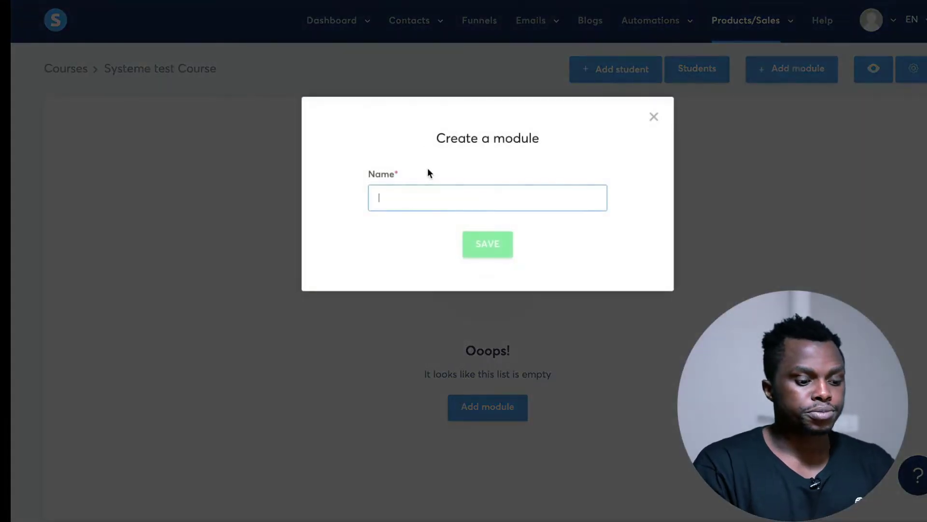
pyautogui.write('Module')
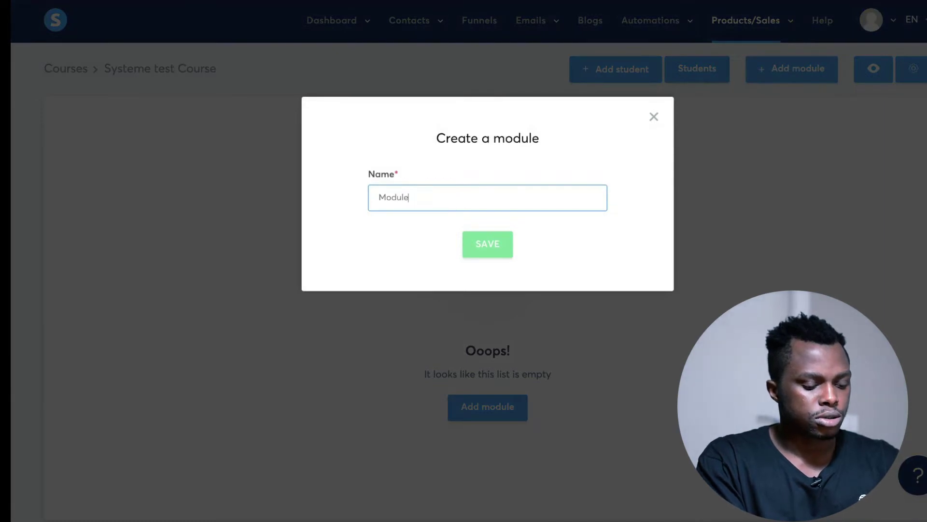
pyautogui.write(' 1')
pyautogui.click(488, 251)
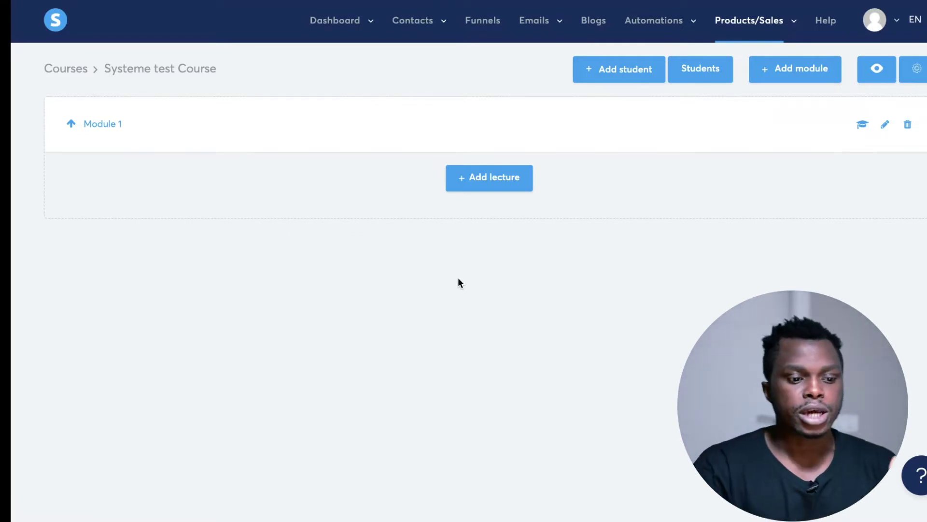
# Step: Create a lecture named Lecture 1 in Module 1 using the video page template
pyautogui.click(506, 184)
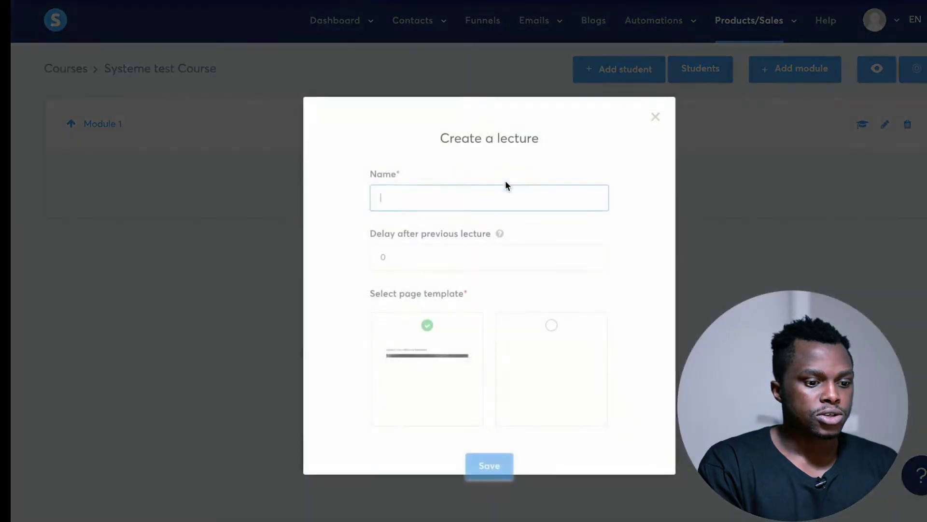
pyautogui.scroll(-1, 500, 391)
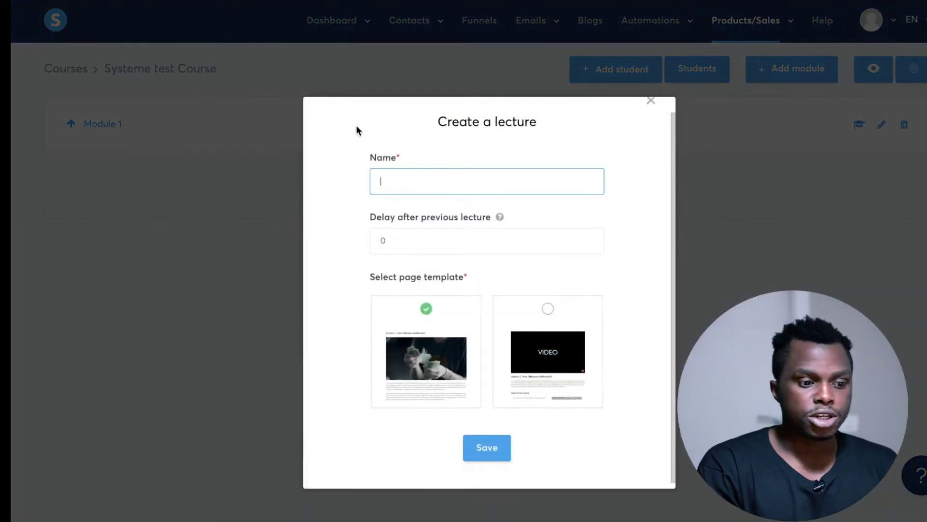
pyautogui.write('Lecture 1')
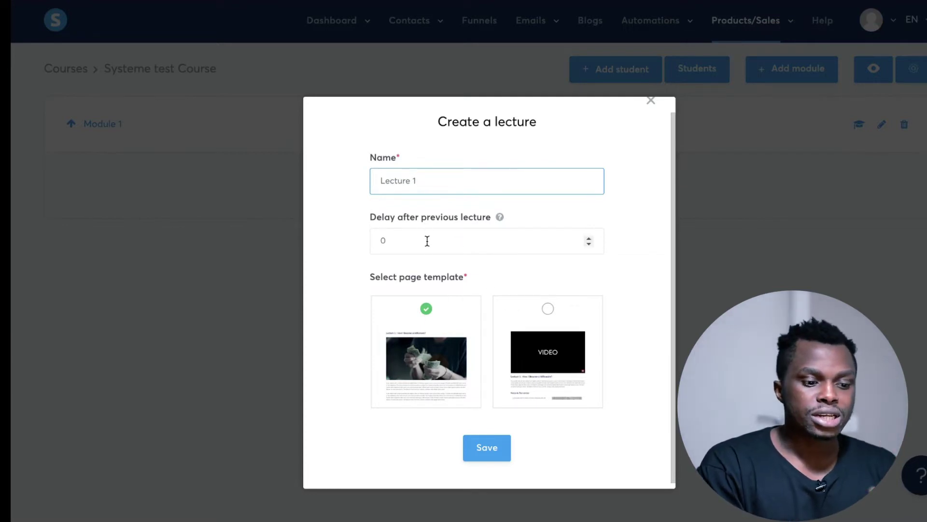
pyautogui.moveTo(518, 341)
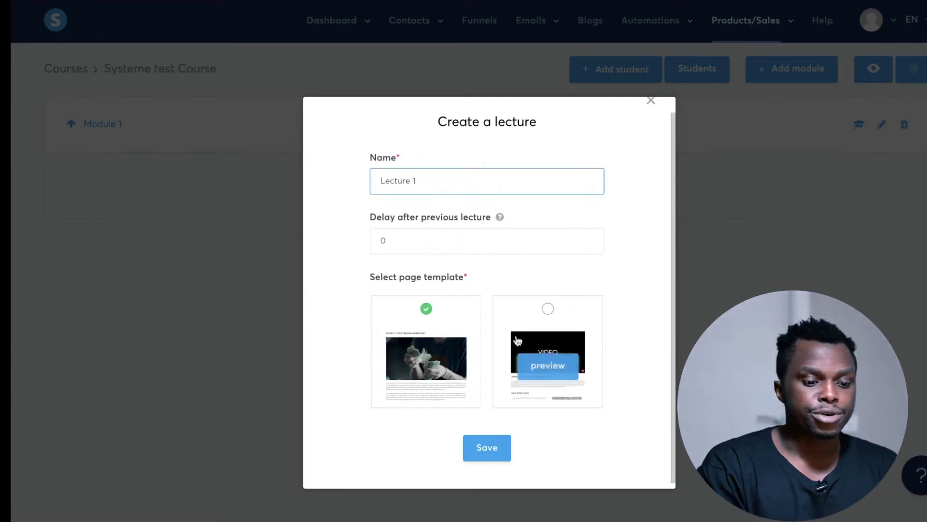
pyautogui.click(548, 310)
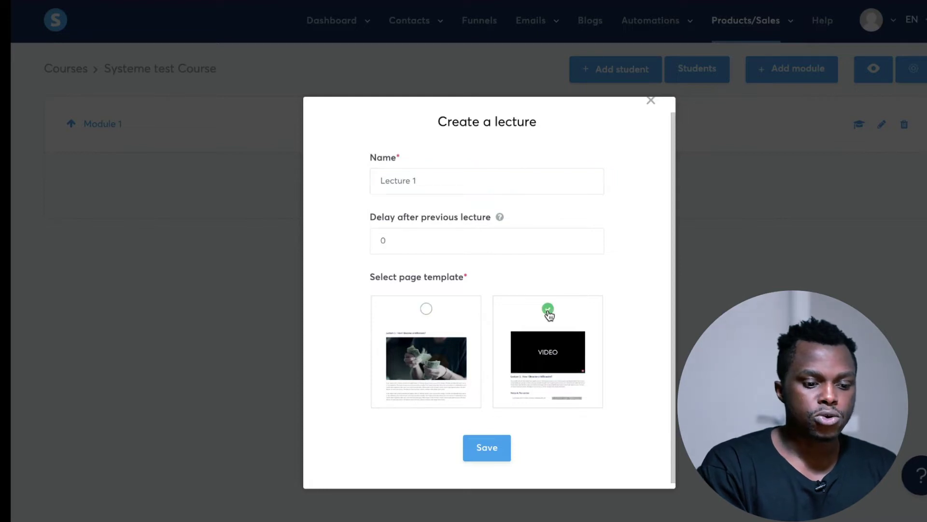
pyautogui.click(487, 447)
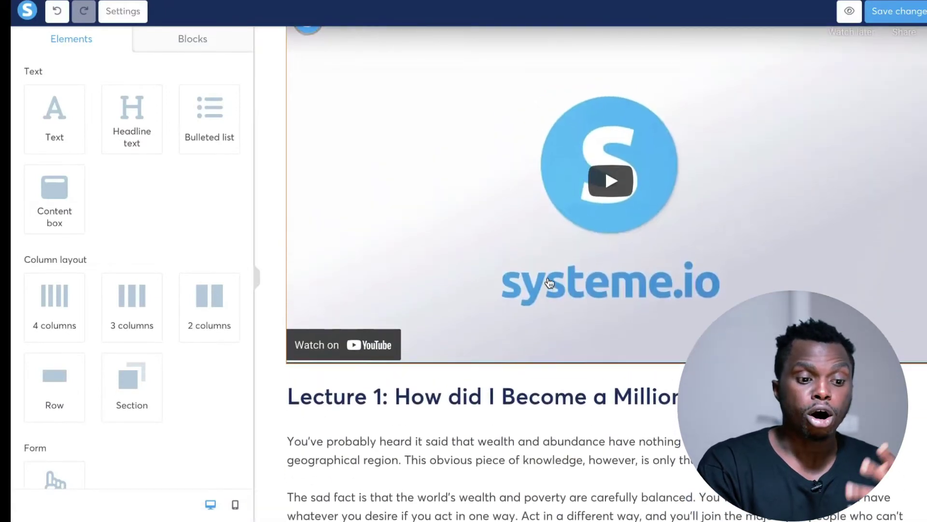
# Step: Open the settings of the sample video on the lecture page and view its available video types
pyautogui.scroll(-4, 608, 285)
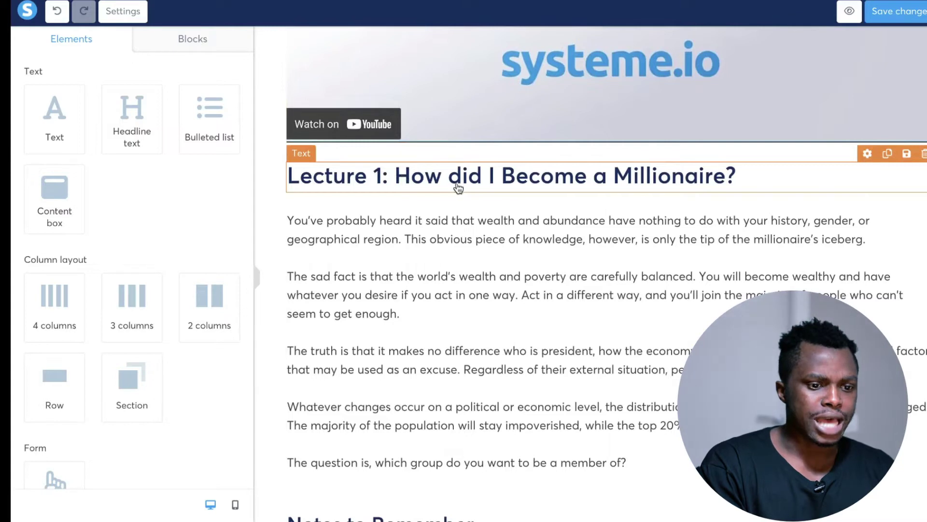
pyautogui.scroll(5, 478, 193)
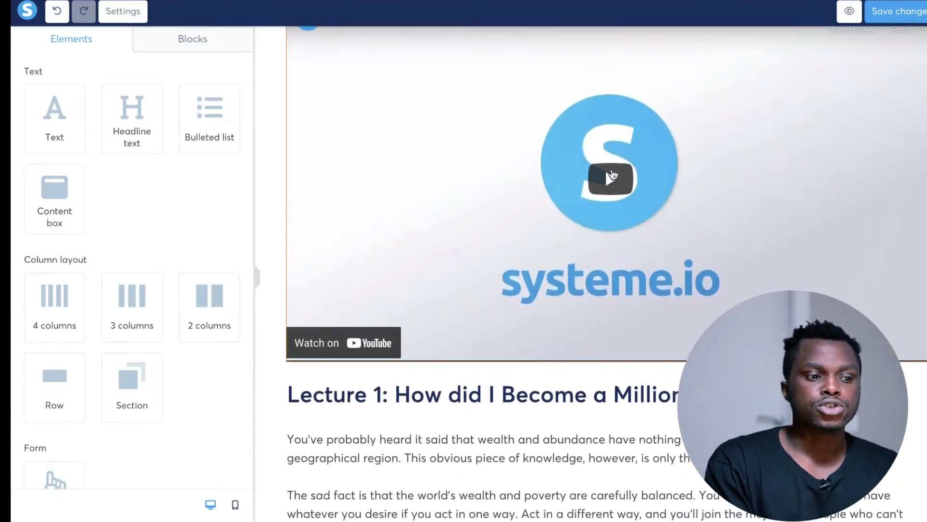
pyautogui.click(560, 217)
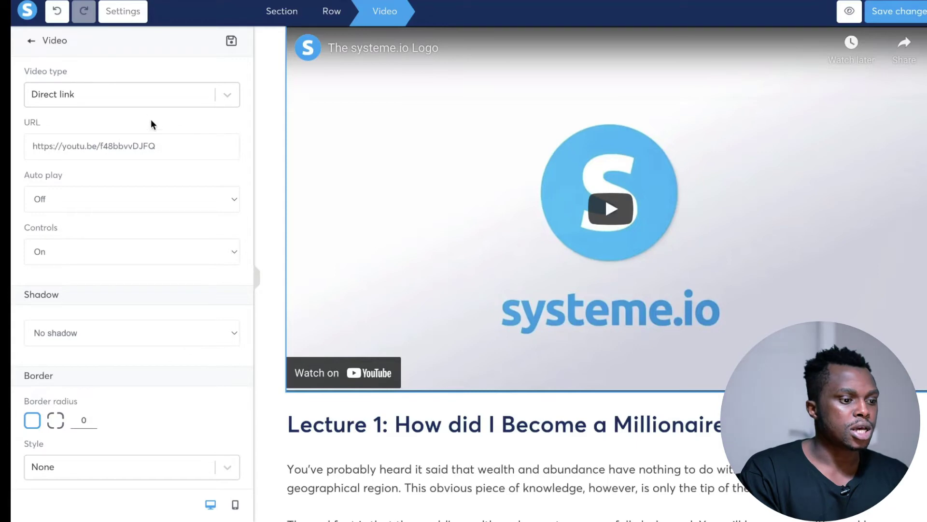
pyautogui.click(120, 97)
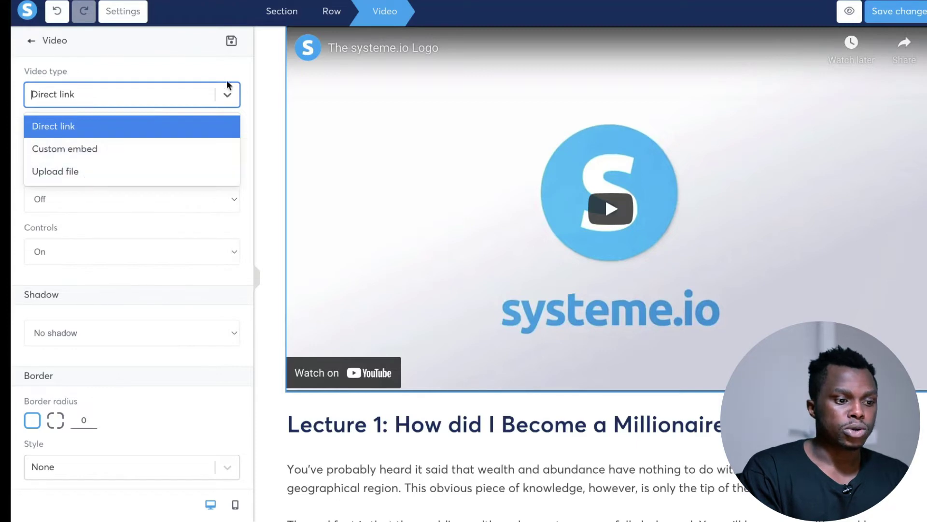
pyautogui.click(265, 91)
pyautogui.click(477, 214)
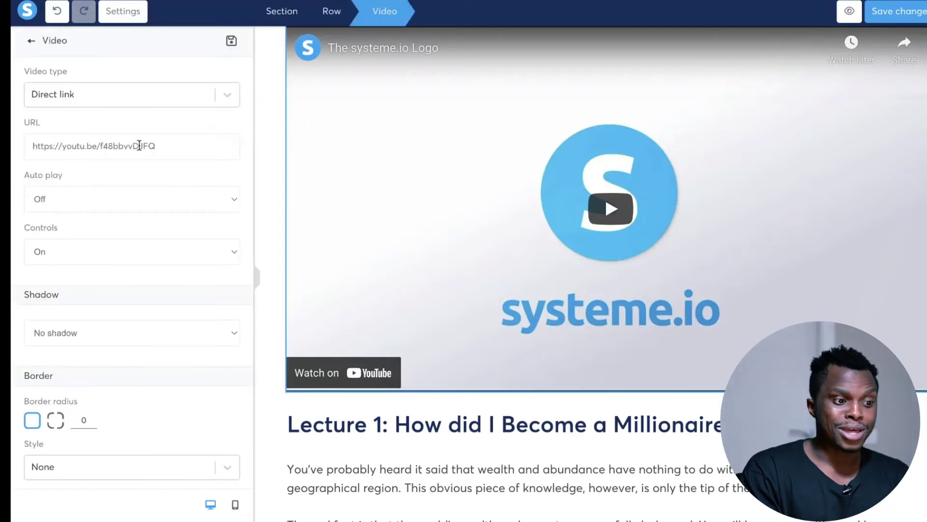
pyautogui.click(170, 93)
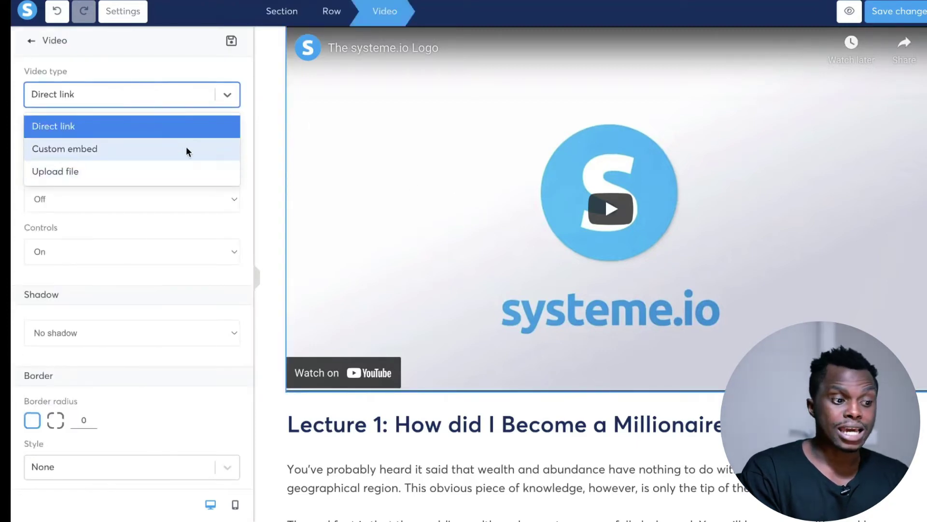
pyautogui.click(251, 116)
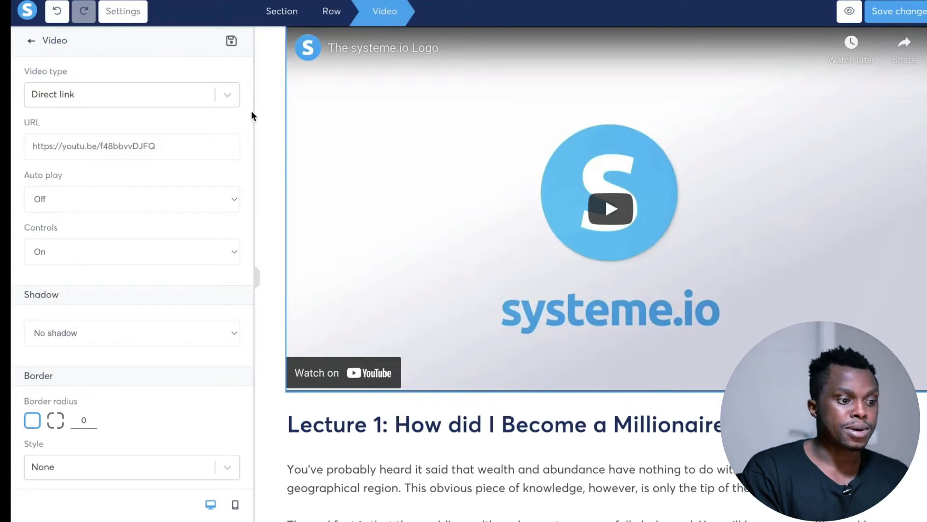
# Step: Try the Custom embed, Direct link and Upload file video types on the lecture's video
pyautogui.click(152, 95)
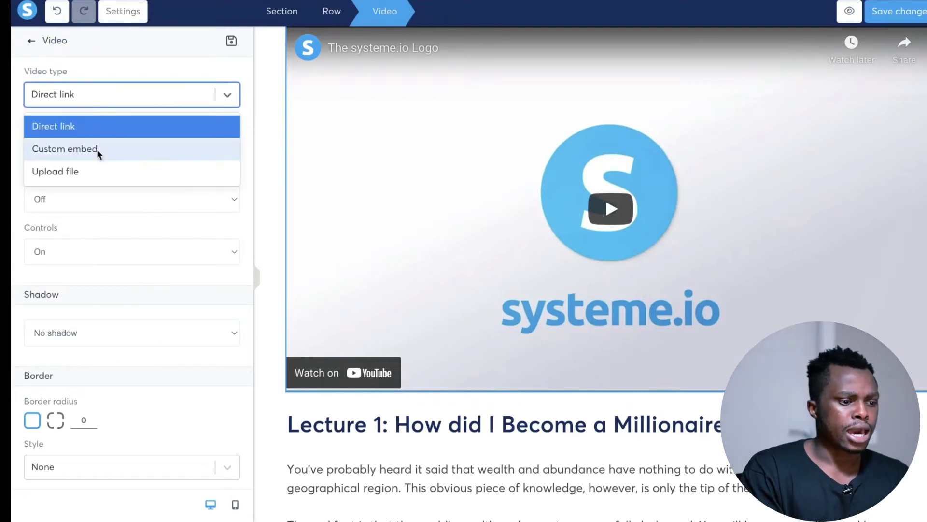
pyautogui.click(96, 150)
pyautogui.click(143, 96)
pyautogui.click(98, 126)
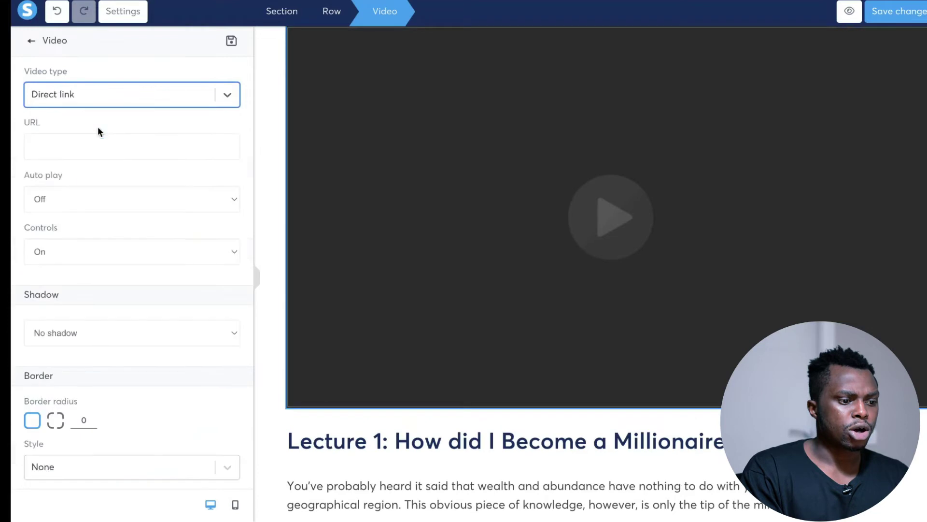
pyautogui.click(128, 97)
pyautogui.click(81, 170)
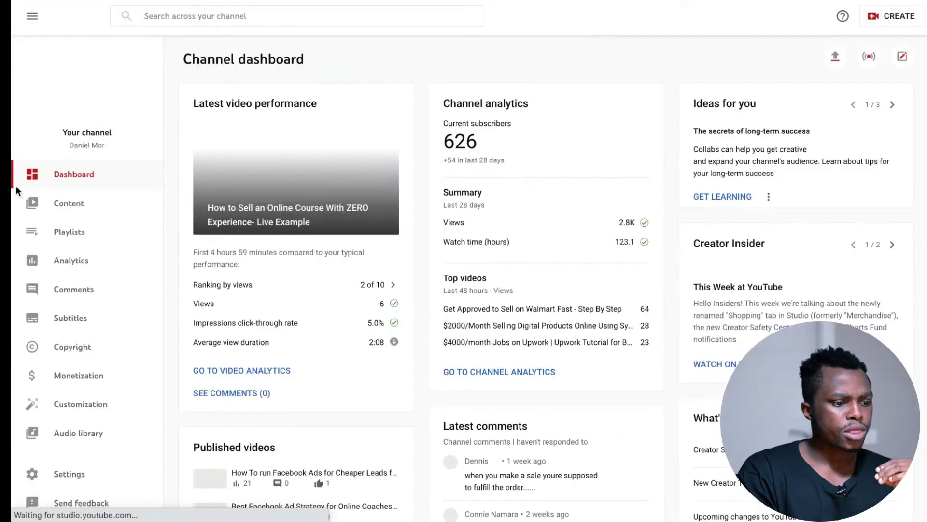
# Step: Switch to YouTube Studio and get the shareable link of the unlisted Final Words video from the channel content
pyautogui.click(84, 211)
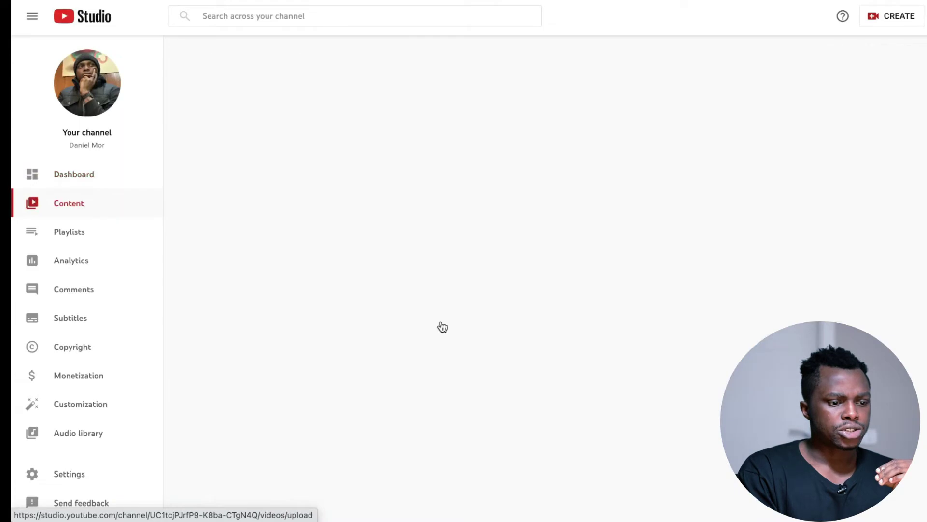
pyautogui.scroll(-10, 441, 321)
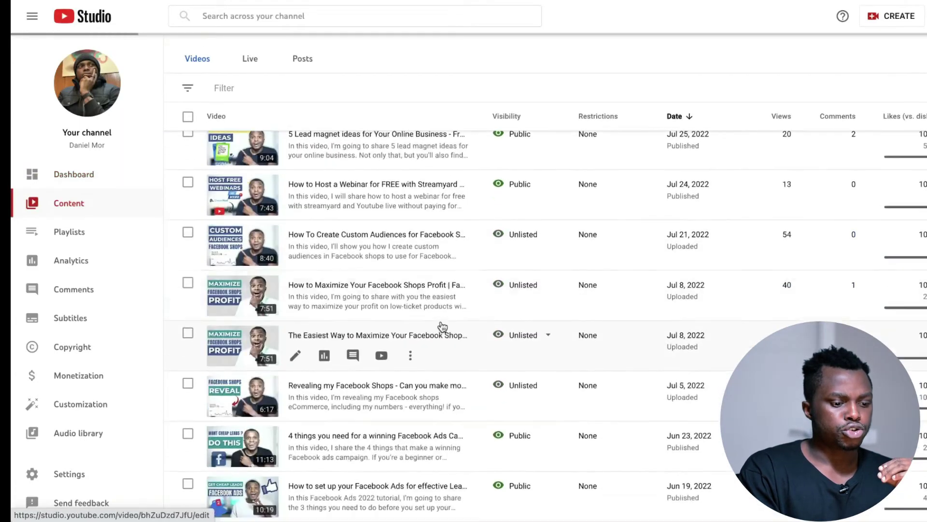
pyautogui.scroll(-13, 440, 322)
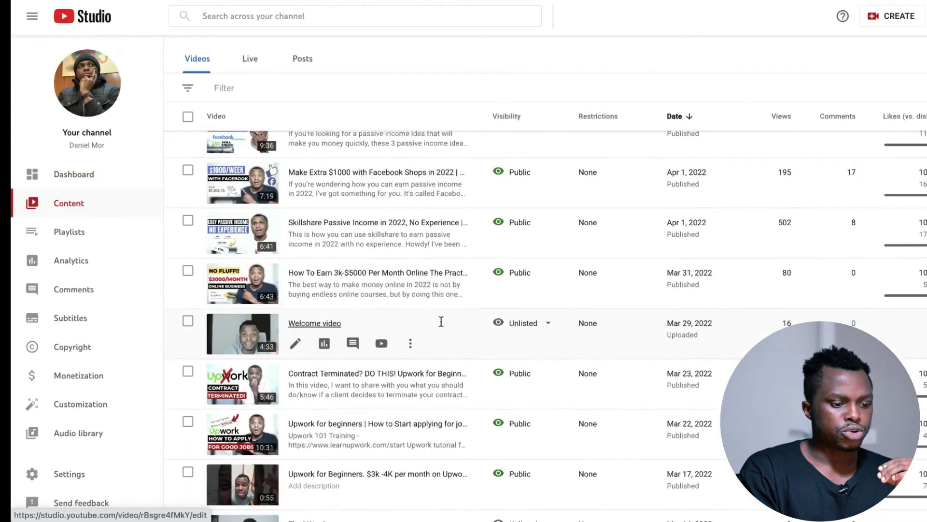
pyautogui.scroll(-3, 440, 320)
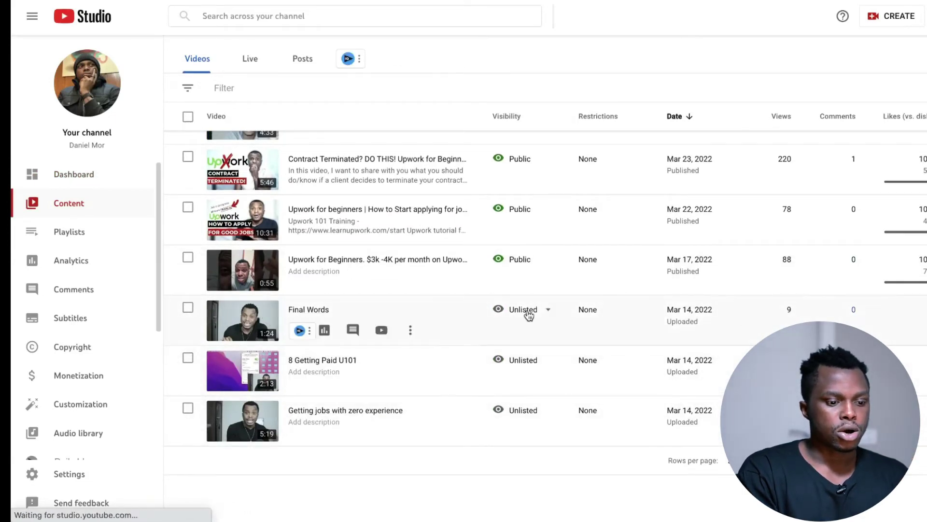
pyautogui.click(411, 330)
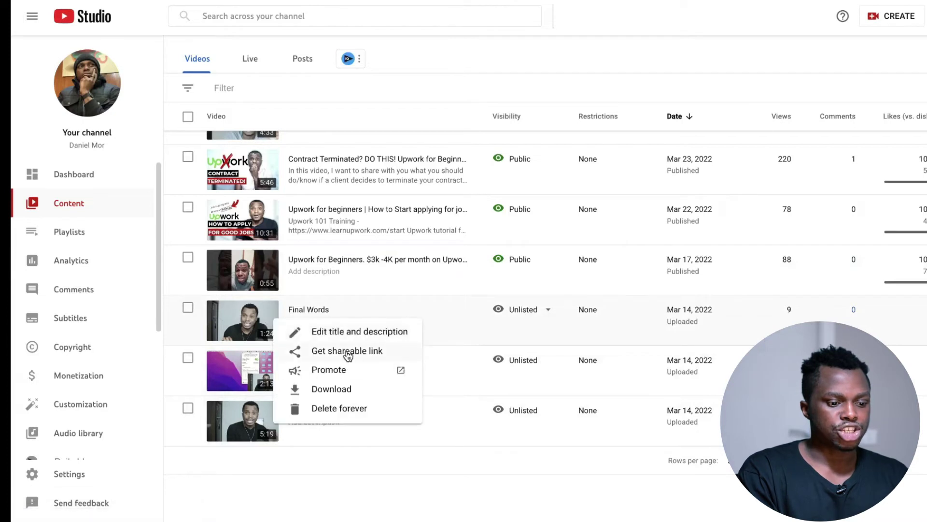
pyautogui.click(346, 350)
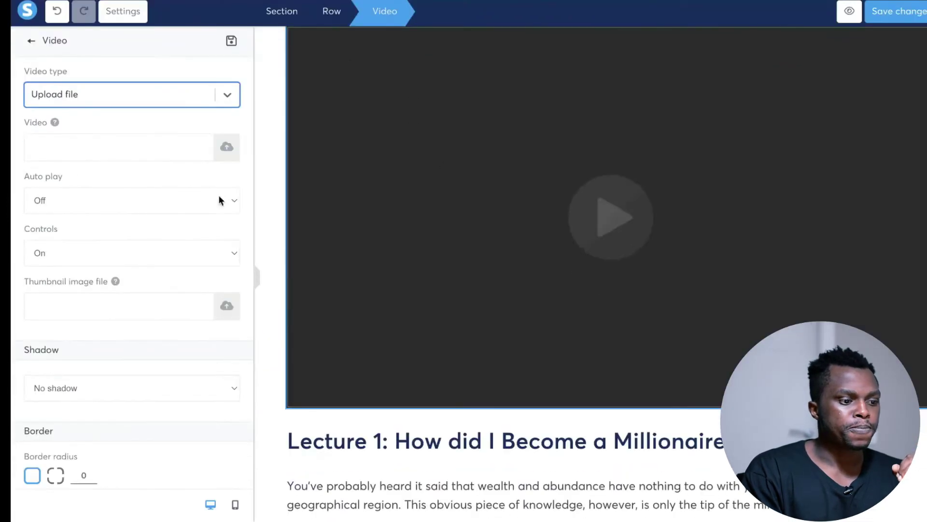
pyautogui.click(108, 102)
pyautogui.click(109, 127)
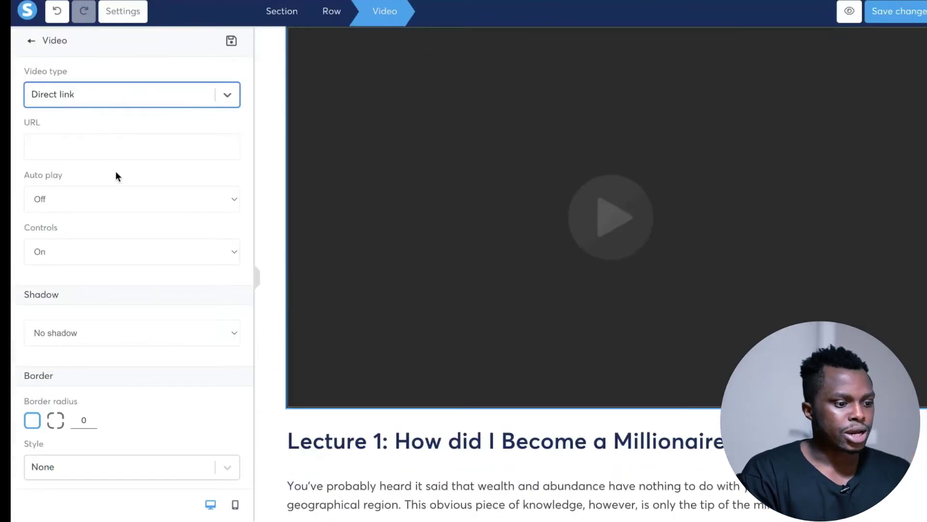
pyautogui.click(127, 143)
pyautogui.hotkey('ctrl', 'v')
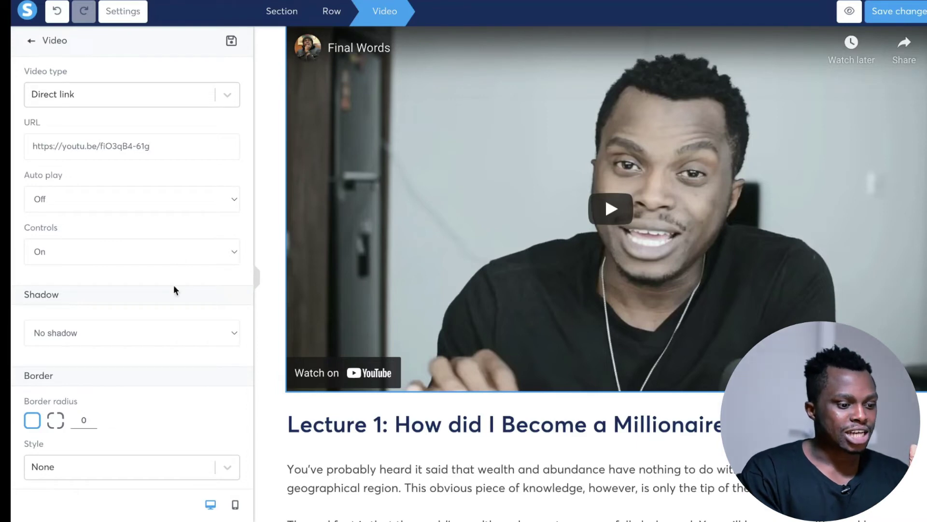
# Step: View the video's Auto play and Controls options and look through its remaining settings
pyautogui.click(97, 200)
pyautogui.click(99, 201)
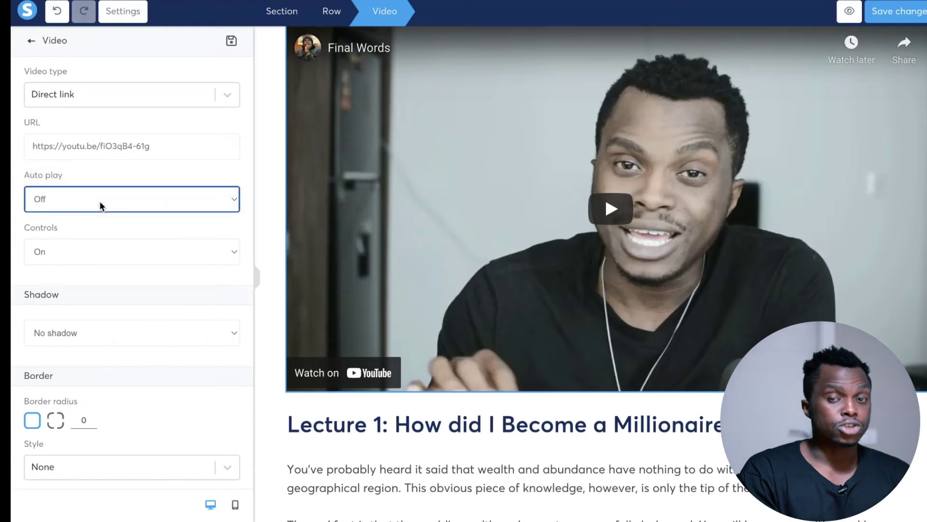
pyautogui.scroll(-1, 141, 379)
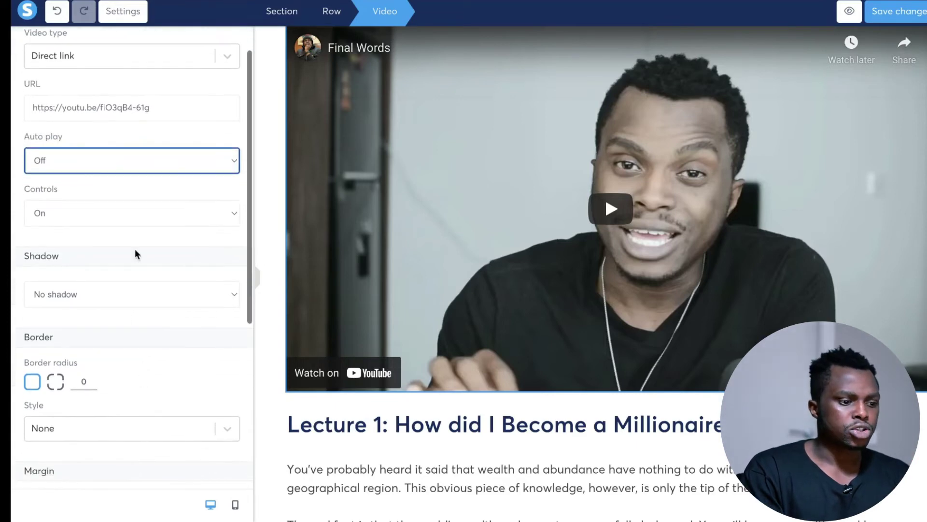
pyautogui.click(140, 214)
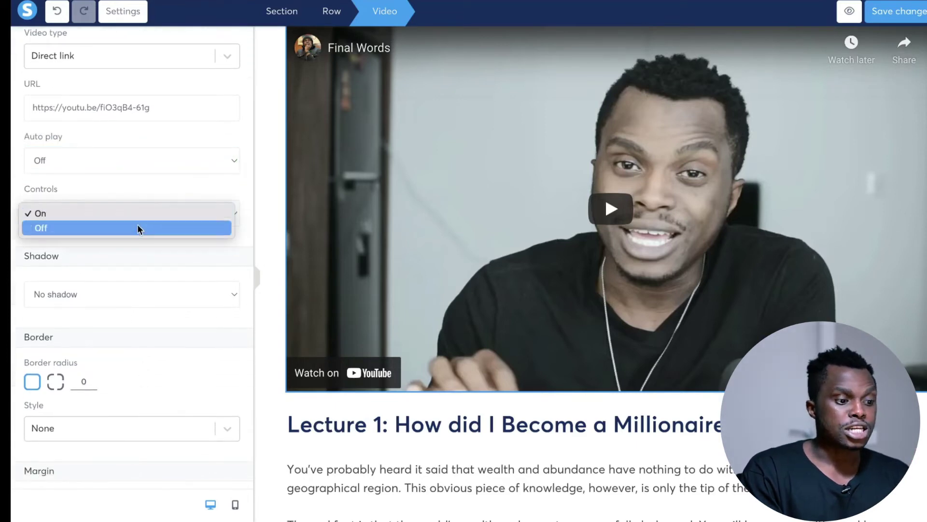
pyautogui.click(140, 214)
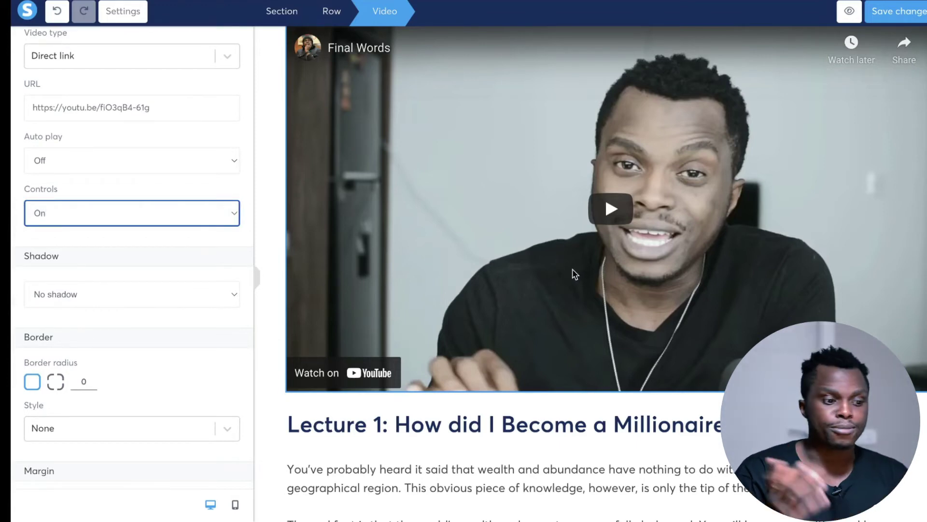
pyautogui.scroll(-5, 170, 441)
pyautogui.scroll(5, 169, 440)
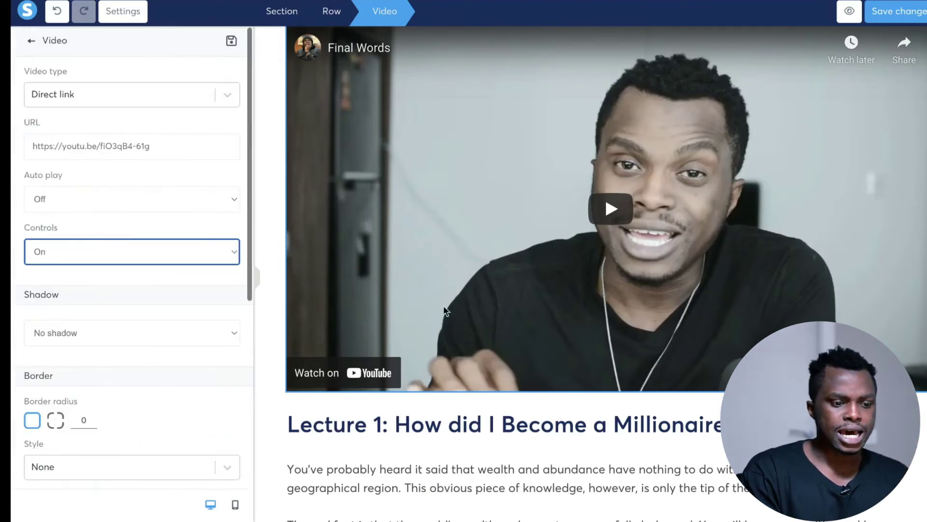
# Step: Change the lecture page's heading below the video to "Lecture 1: Welcome speech"
pyautogui.click(489, 428)
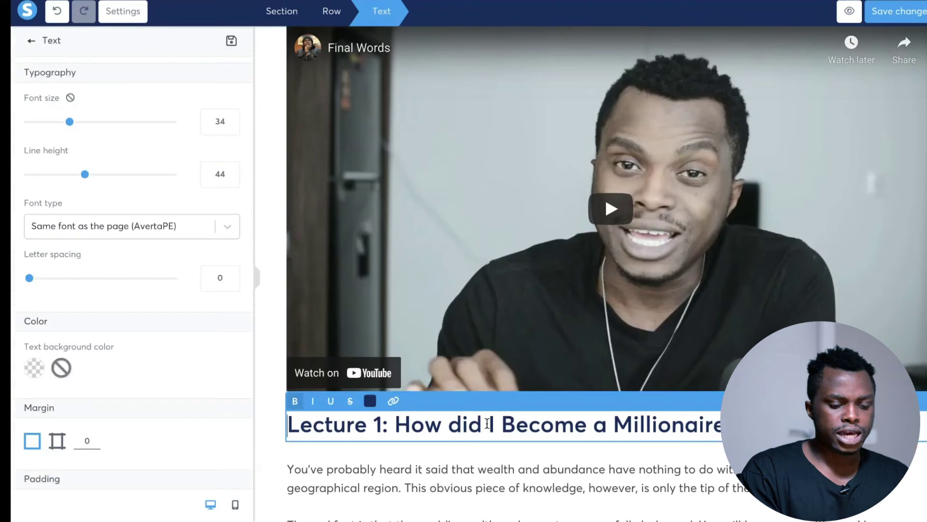
pyautogui.press('End')
pyautogui.hotkey('ctrl', 'shift', 'Left')
pyautogui.hotkey('ctrl', 'shift', 'Left')
pyautogui.hotkey('ctrl', 'shift', 'Left')
pyautogui.hotkey('ctrl', 'shift', 'Left')
pyautogui.hotkey('ctrl', 'shift', 'Left')
pyautogui.hotkey('ctrl', 'shift', 'Left')
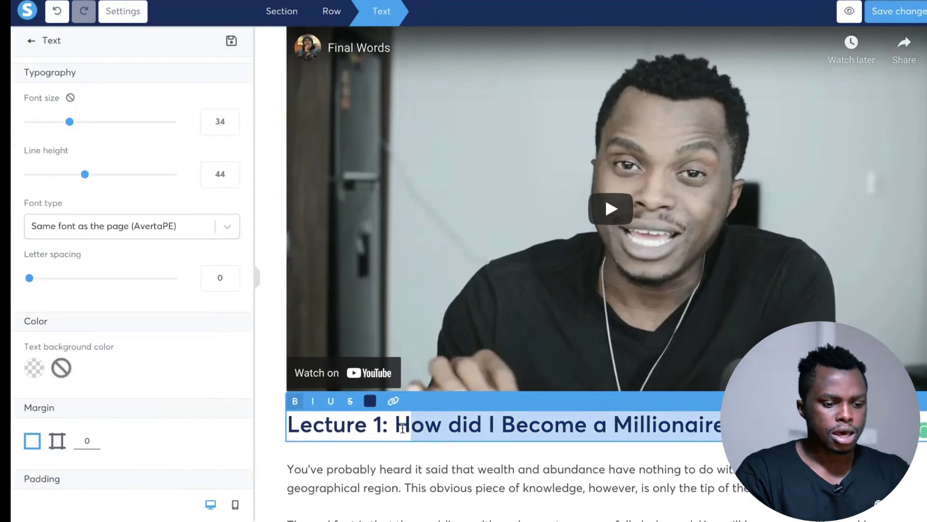
pyautogui.write('Welcome lectire')
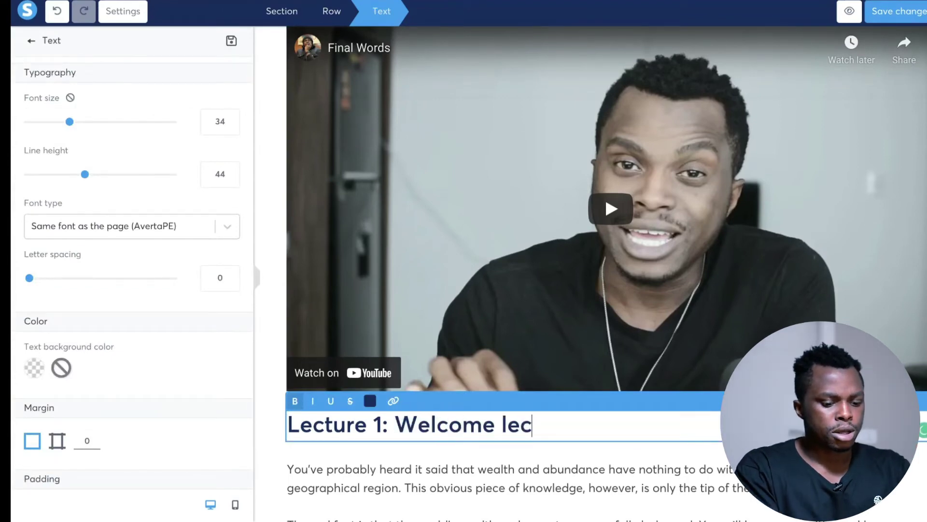
pyautogui.press('BackSpace')
pyautogui.press('BackSpace')
pyautogui.press('BackSpace')
pyautogui.press('BackSpace')
pyautogui.press('BackSpace')
pyautogui.press('BackSpace')
pyautogui.press('BackSpace')
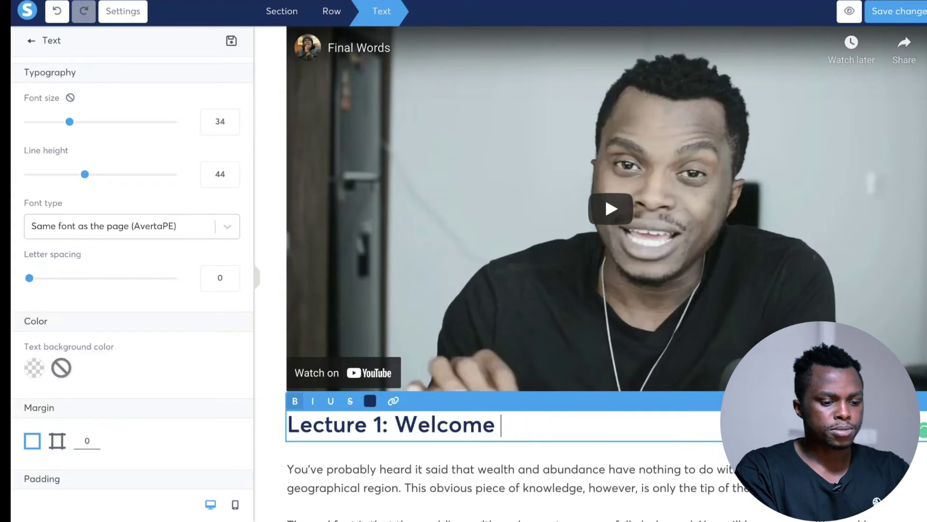
pyautogui.write('speech')
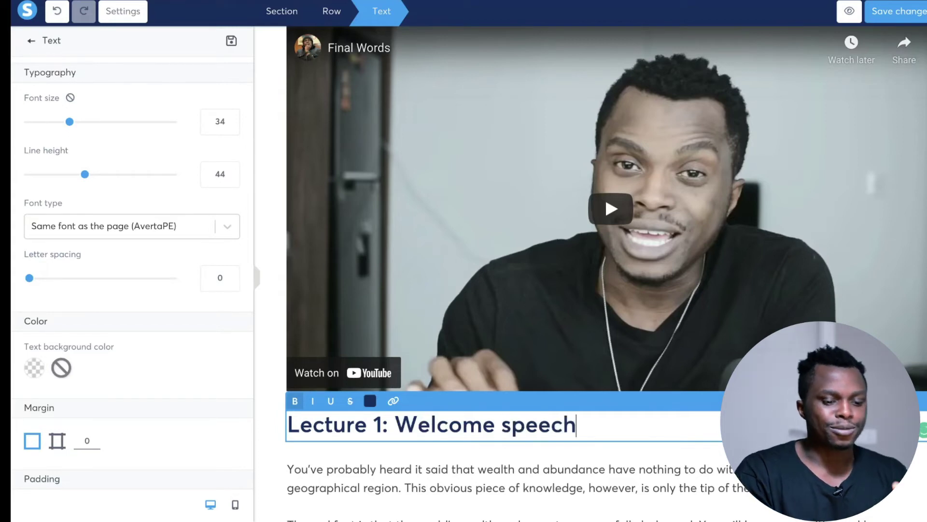
pyautogui.rightClick(499, 464)
pyautogui.press('Escape')
pyautogui.press('Escape')
pyautogui.scroll(-7, 443, 474)
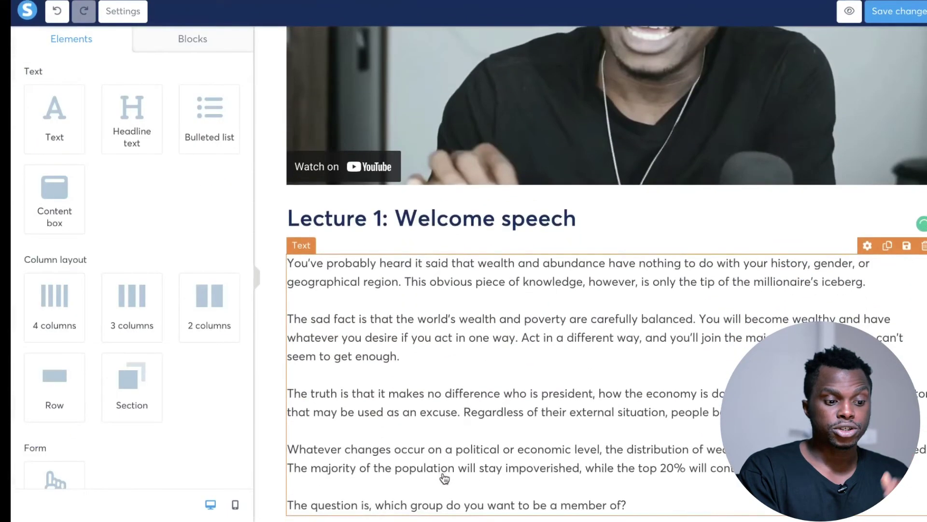
# Step: Save the lecture page's changes and duplicate Lecture 1 within Module 1 of the course
pyautogui.scroll(8, 444, 477)
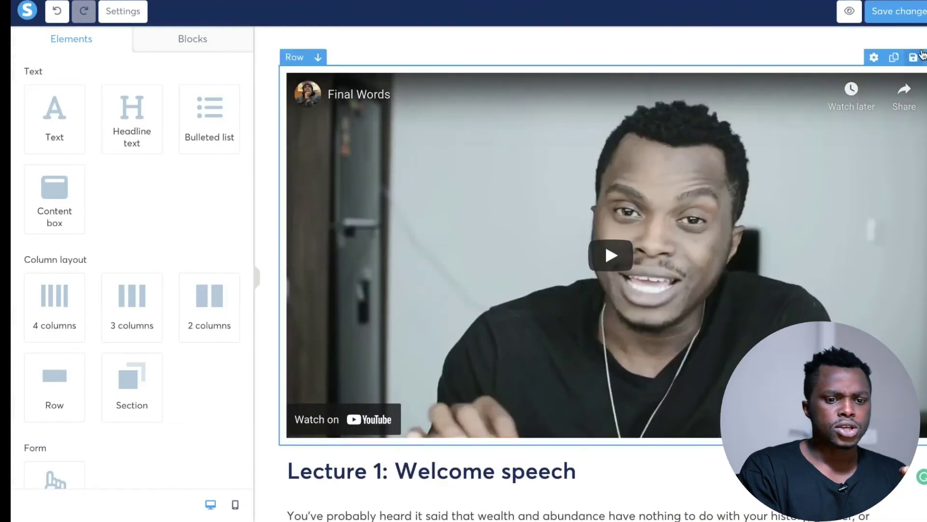
pyautogui.click(896, 11)
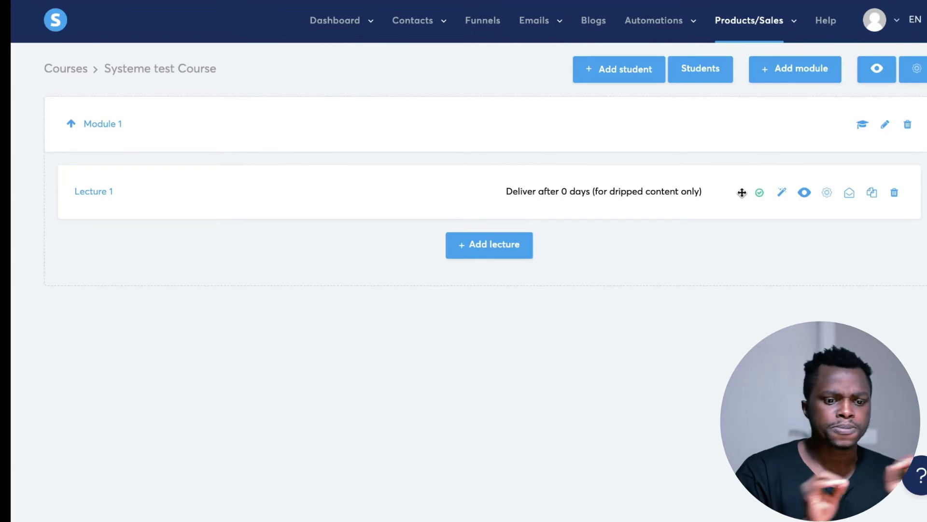
pyautogui.click(874, 193)
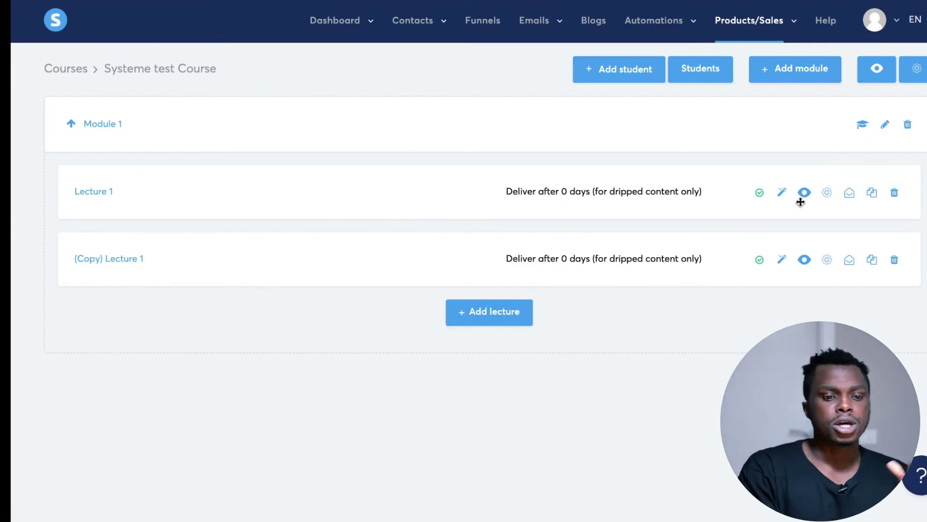
# Step: Add a module named "Module 2" to the course and collapse Module 1
pyautogui.click(789, 68)
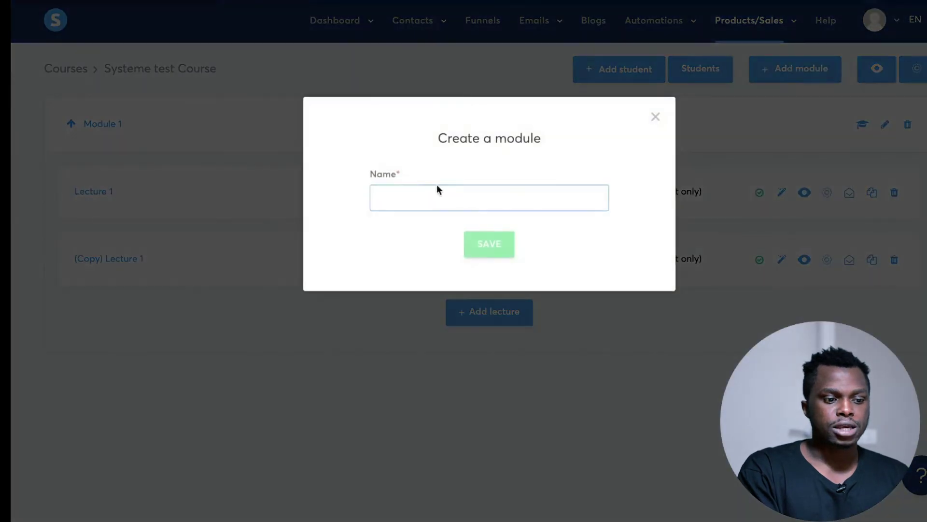
pyautogui.write('Module 2')
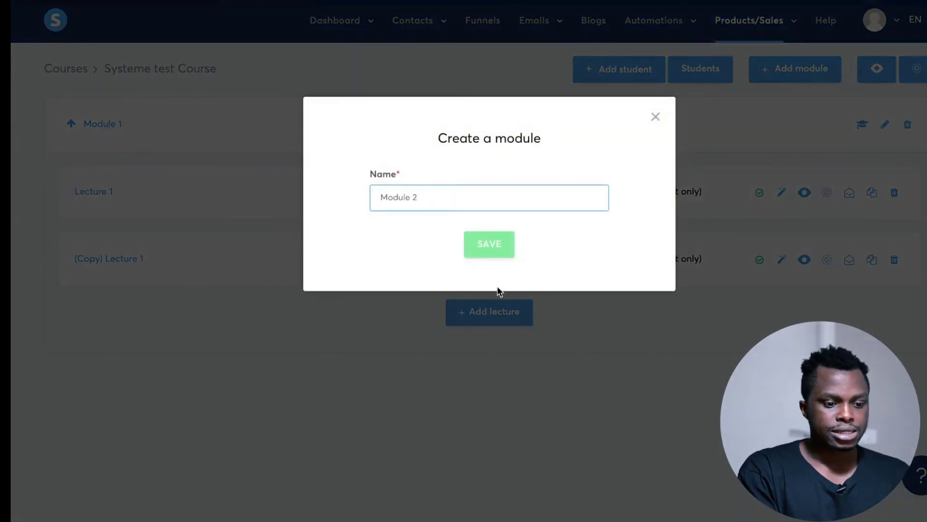
pyautogui.click(488, 250)
pyautogui.scroll(-1, 162, 364)
pyautogui.scroll(1, 193, 369)
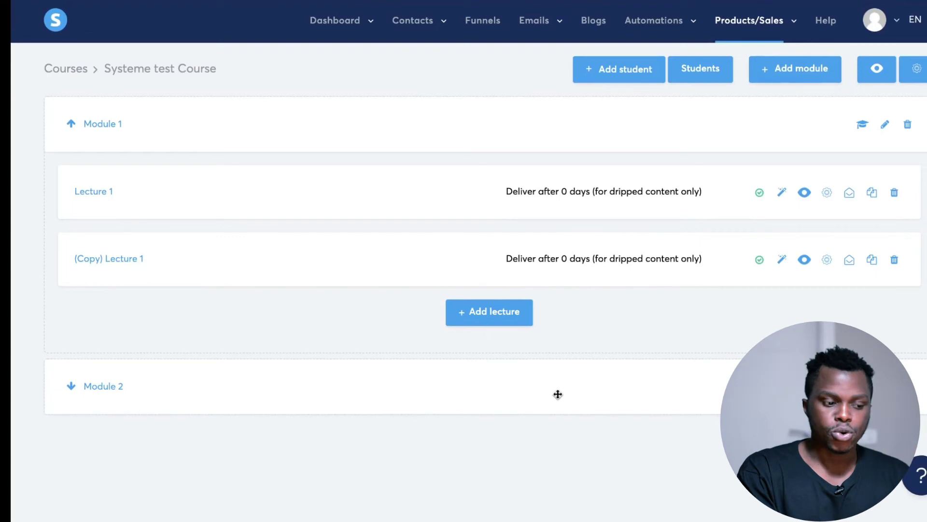
pyautogui.click(94, 127)
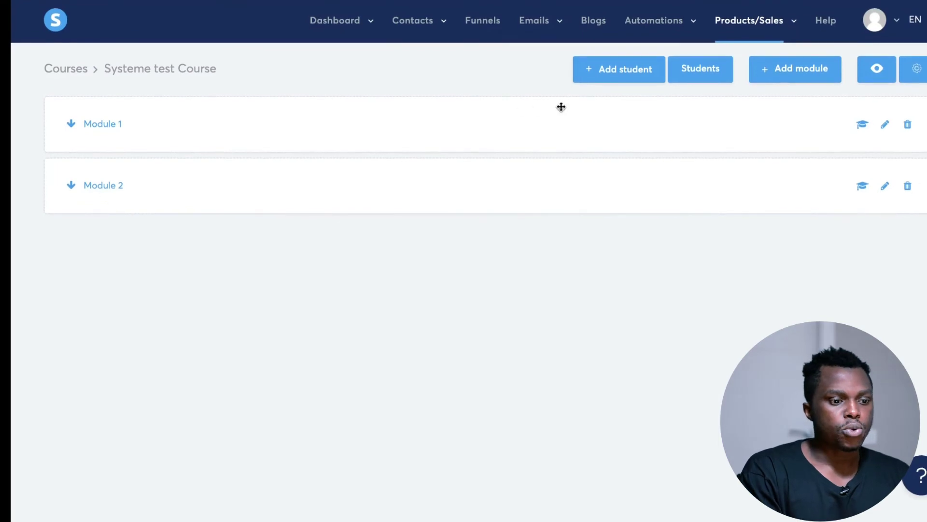
# Step: Open the existing Upwork 101 course from the course list and look through the lectures in its Video Series module
pyautogui.moveTo(756, 33)
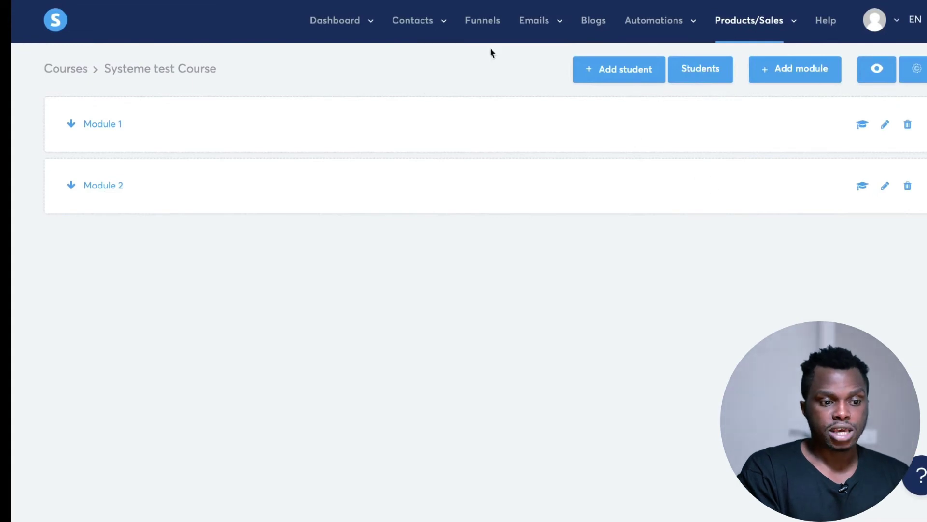
pyautogui.click(66, 77)
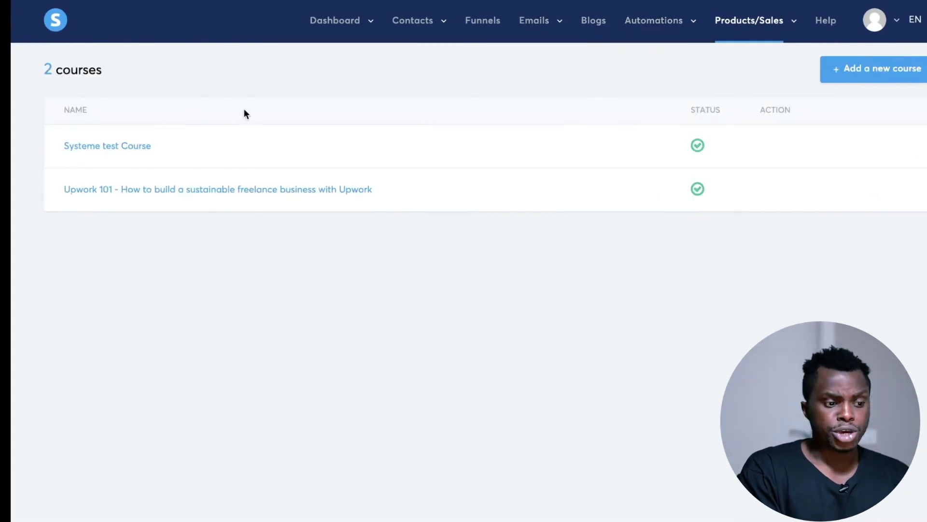
pyautogui.click(162, 192)
pyautogui.scroll(-2, 495, 293)
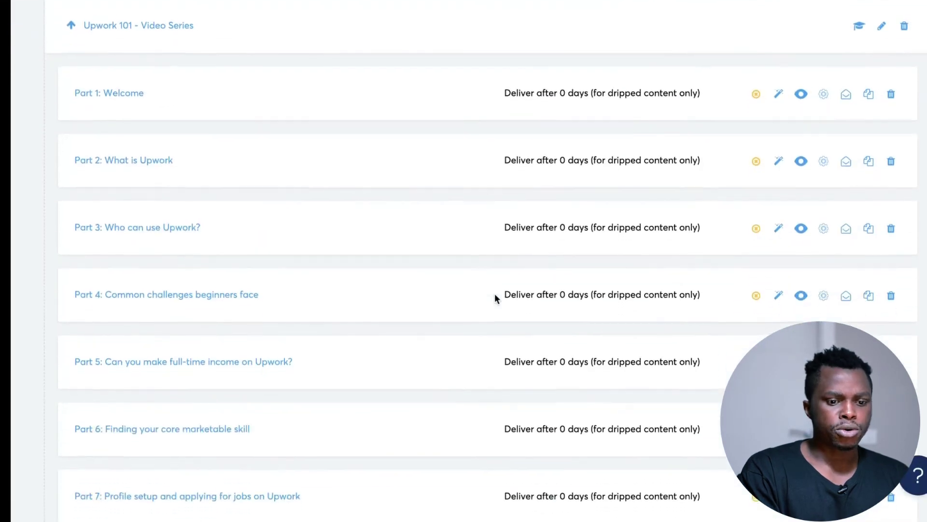
pyautogui.scroll(1, 494, 294)
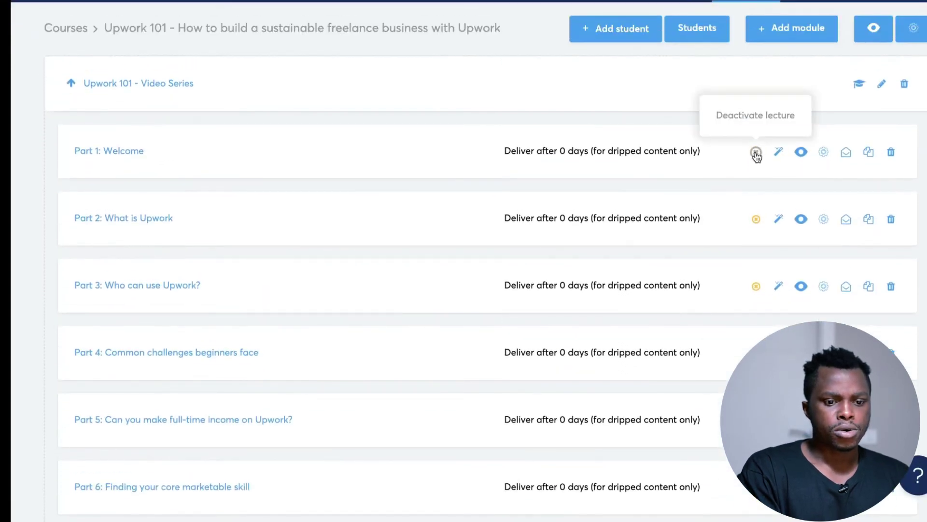
pyautogui.scroll(-5, 754, 338)
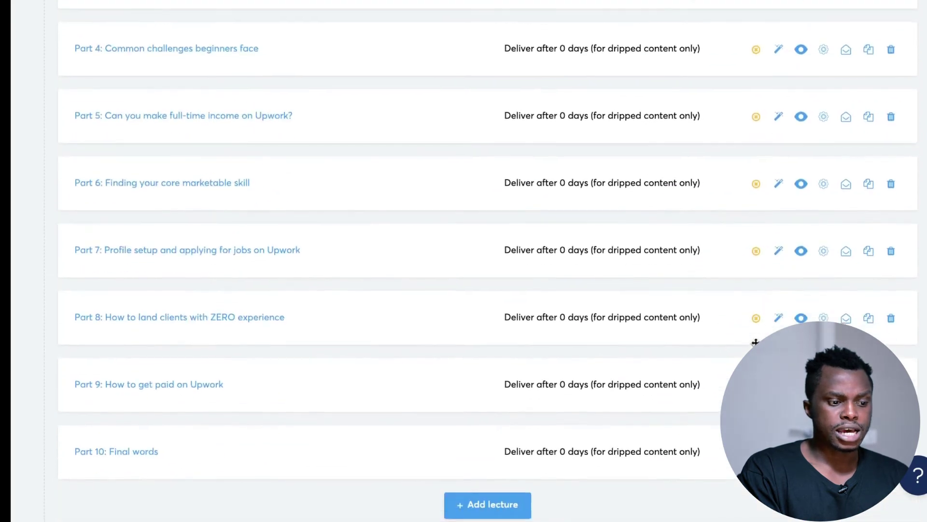
pyautogui.scroll(8, 754, 338)
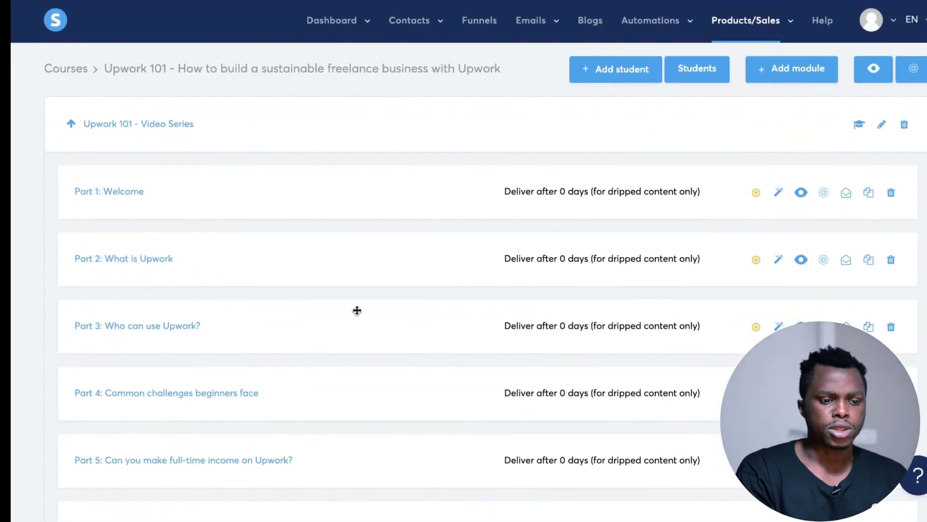
# Step: Examine the progress of the Upwork 101 course's students on the first two pages of the student list, then return to the course
pyautogui.click(698, 75)
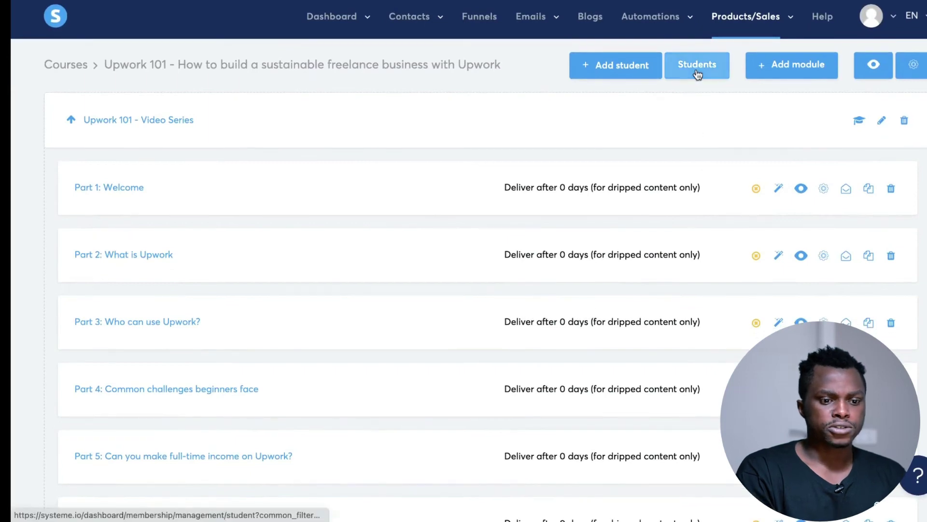
pyautogui.scroll(-2, 213, 232)
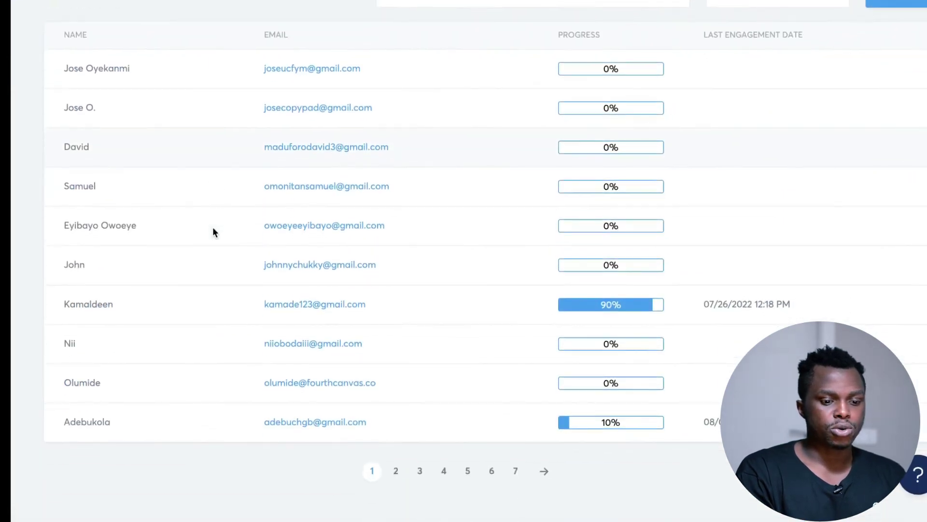
pyautogui.scroll(2, 212, 231)
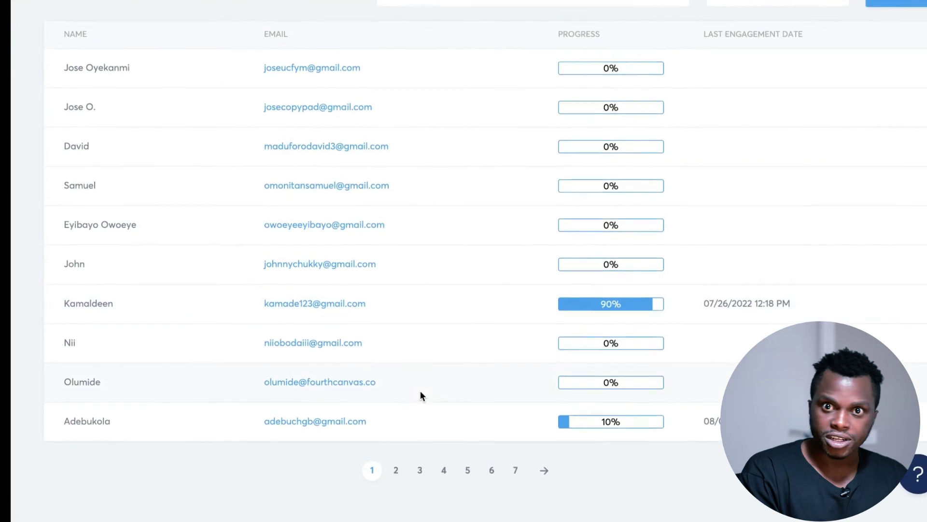
pyautogui.click(401, 476)
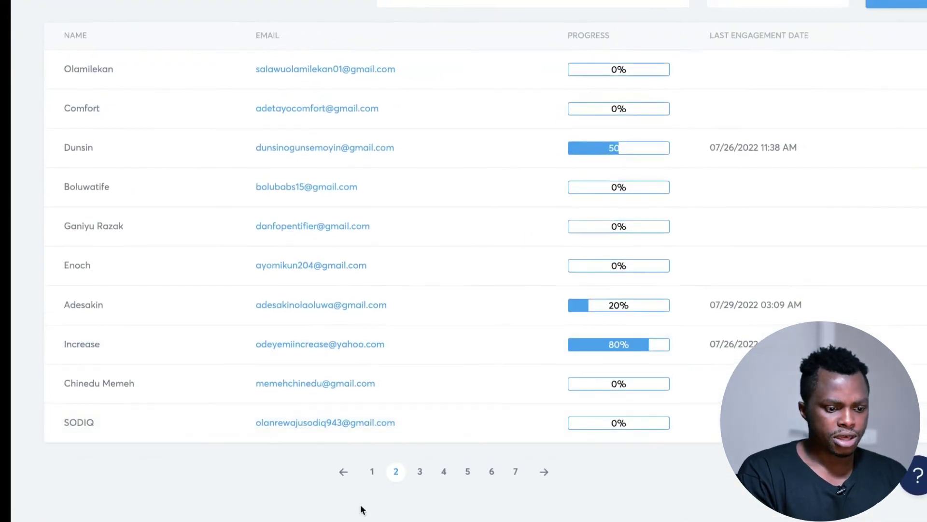
pyautogui.click(372, 473)
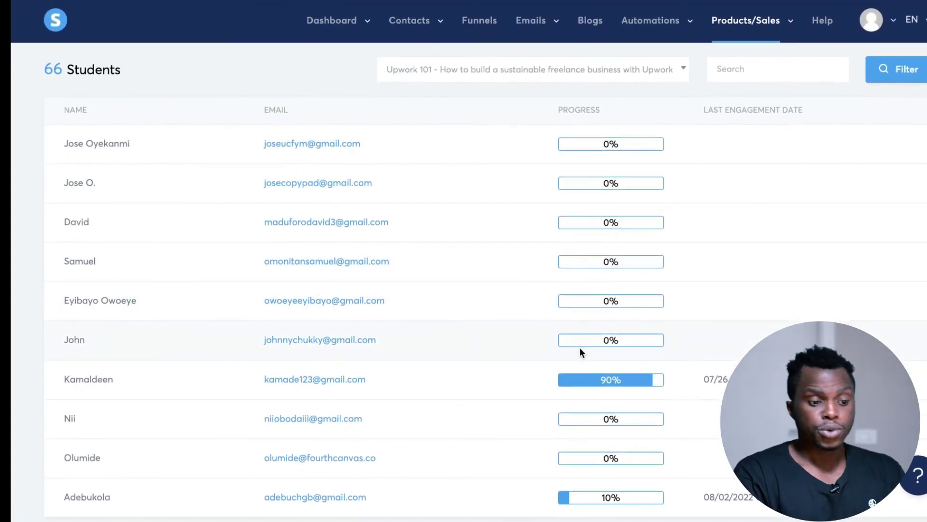
pyautogui.scroll(-2, 670, 516)
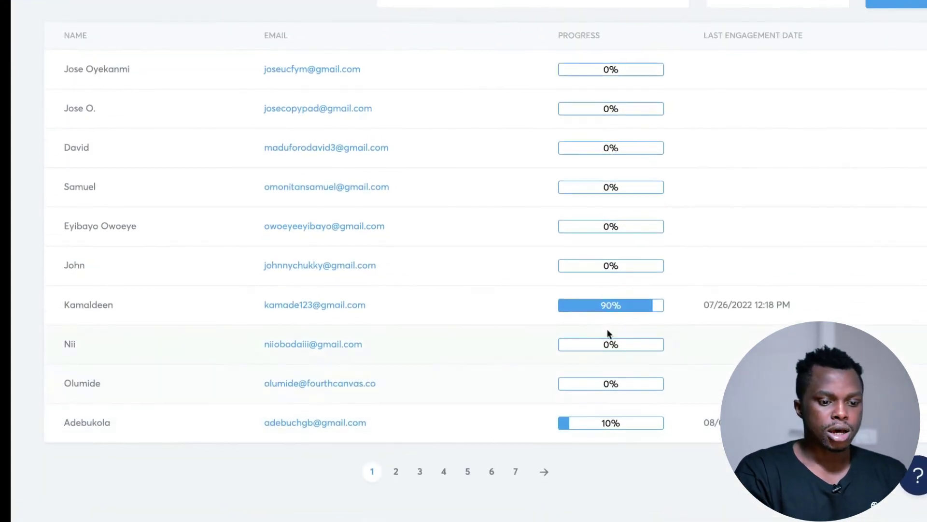
pyautogui.click(658, 305)
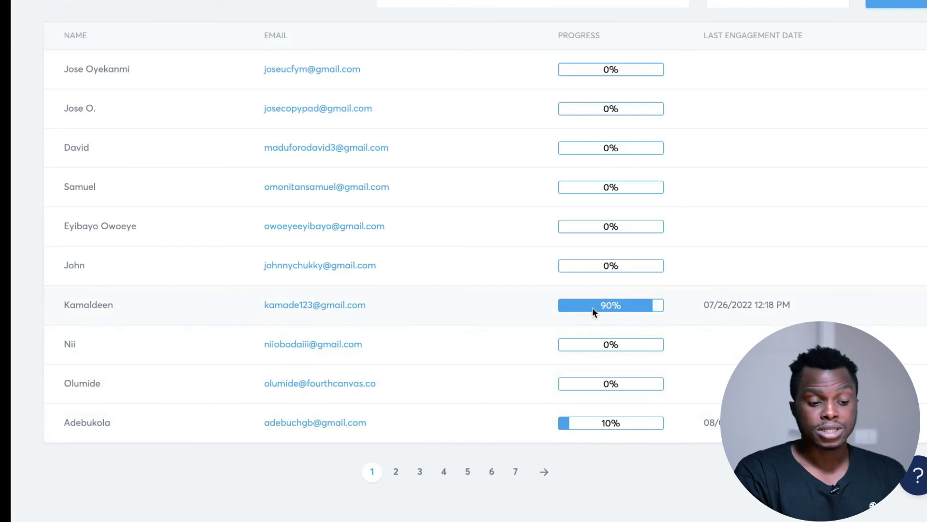
pyautogui.click(394, 472)
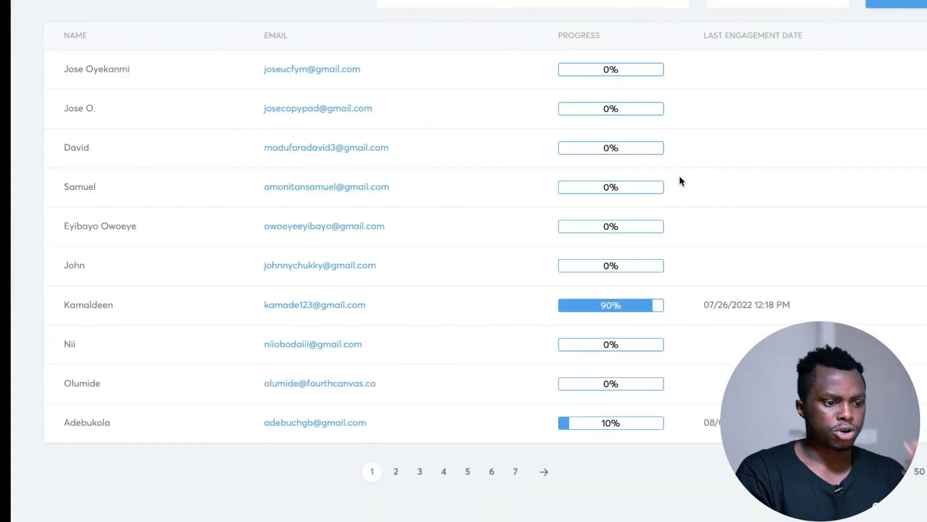
pyautogui.hscroll(-5, 680, 177)
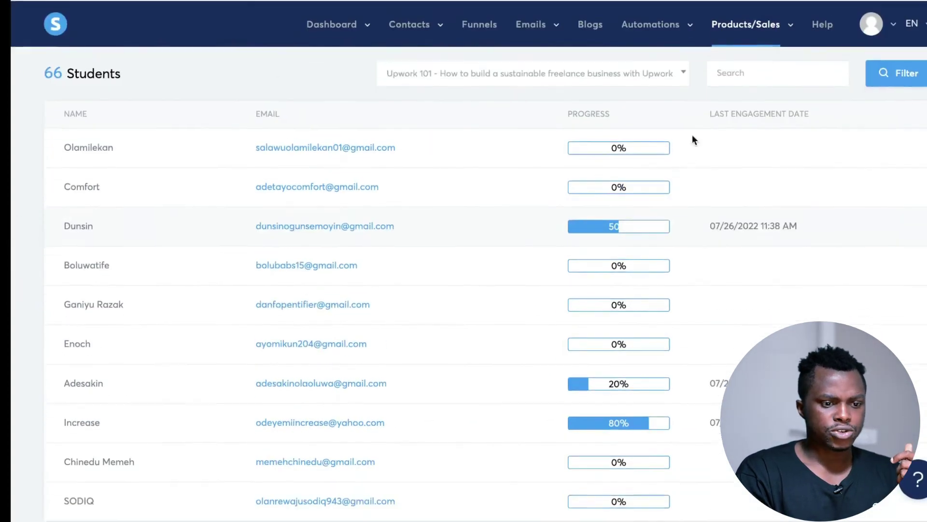
pyautogui.hscroll(-5, 631, 132)
pyautogui.scroll(5, 665, 100)
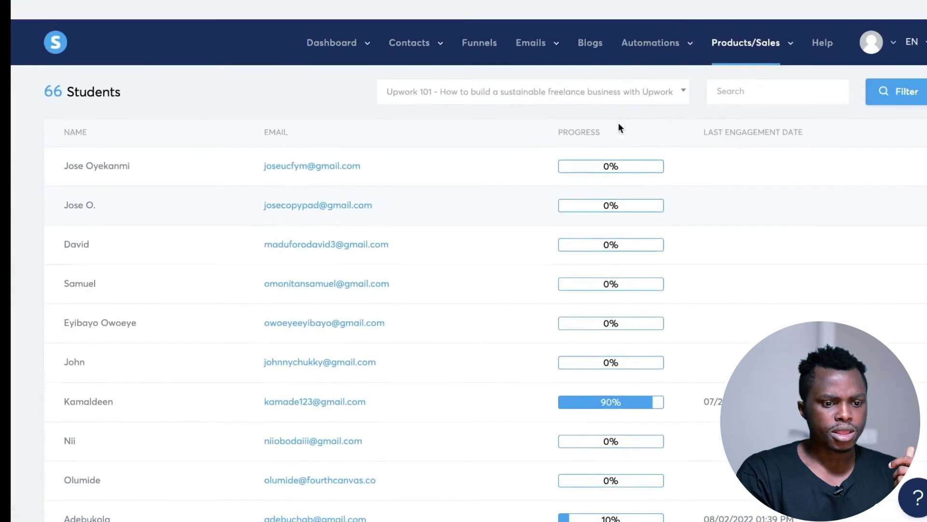
pyautogui.hscroll(-5, 696, 130)
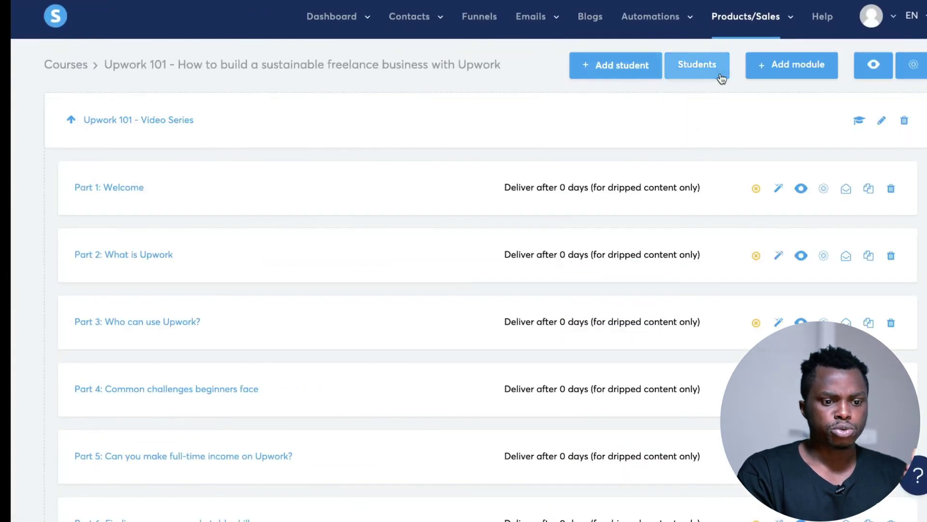
# Step: View the form for adding a student to the Upwork 101 course and its access type options, then close it without saving
pyautogui.click(609, 68)
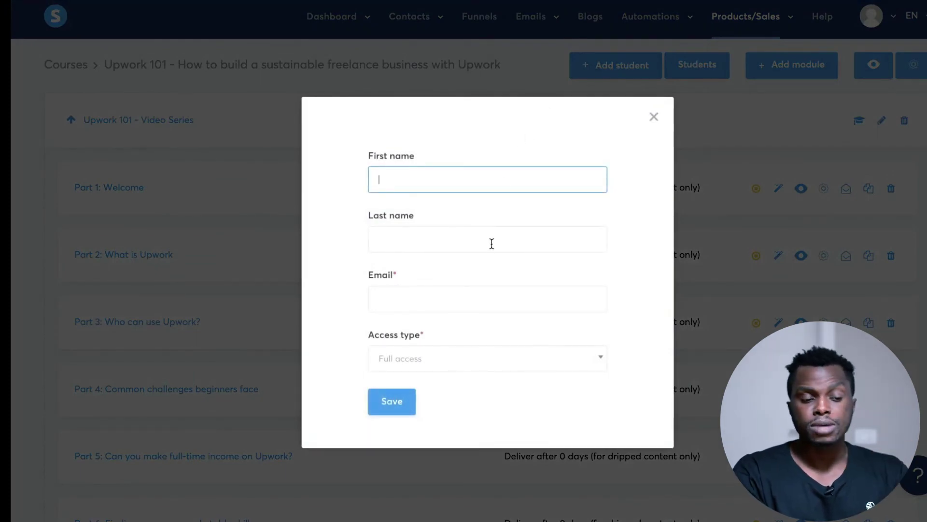
pyautogui.click(464, 361)
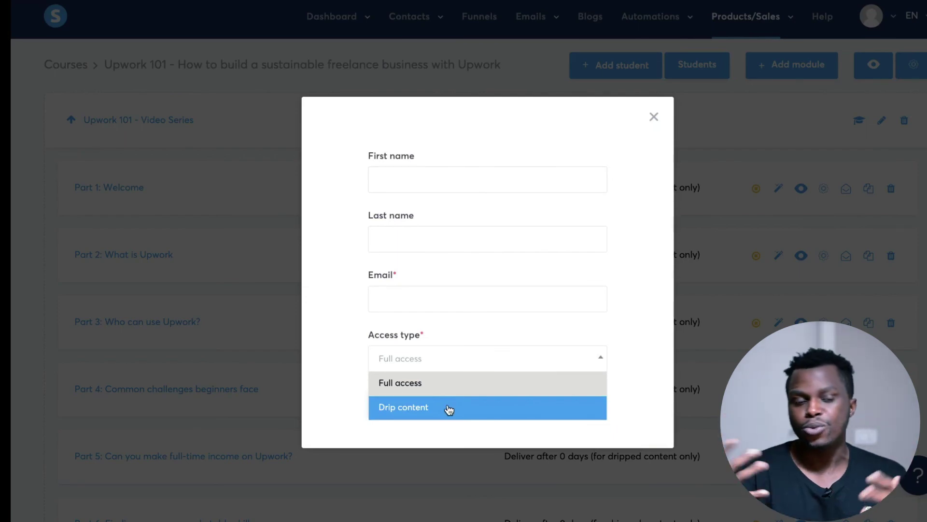
pyautogui.click(478, 360)
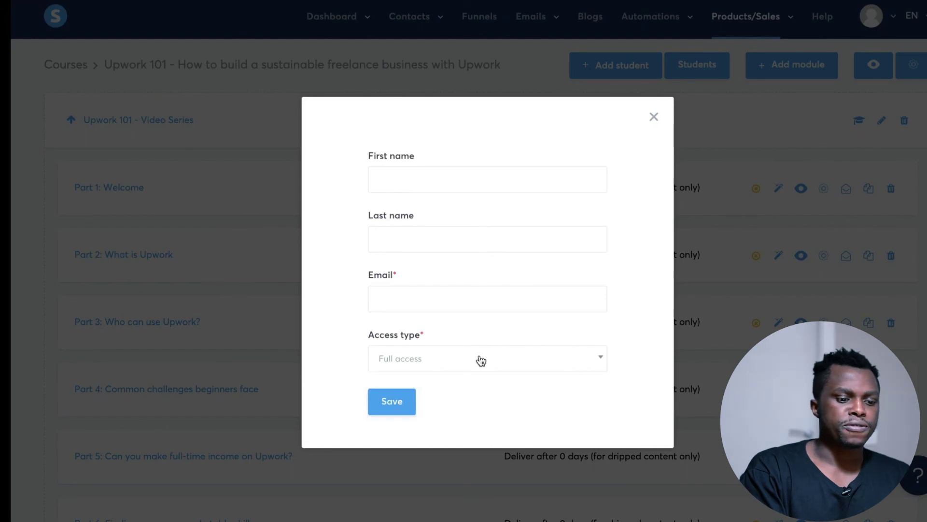
pyautogui.click(654, 118)
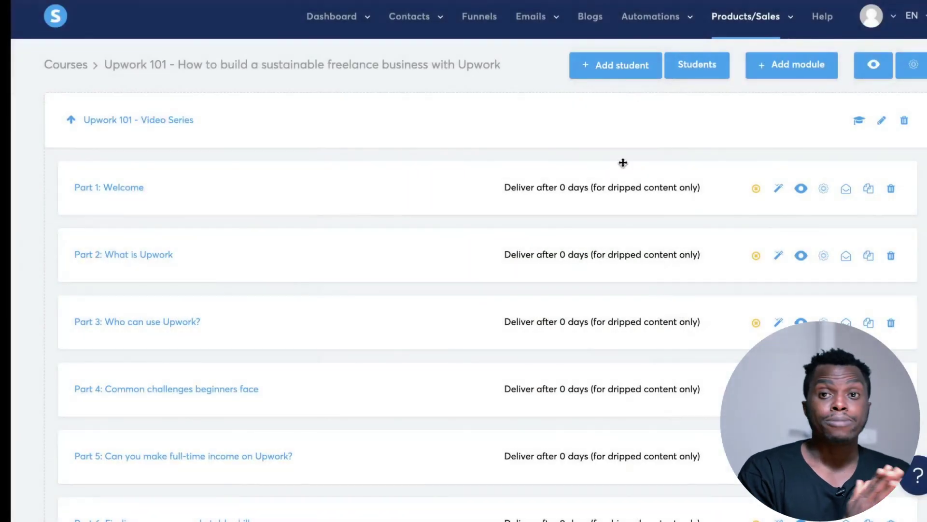